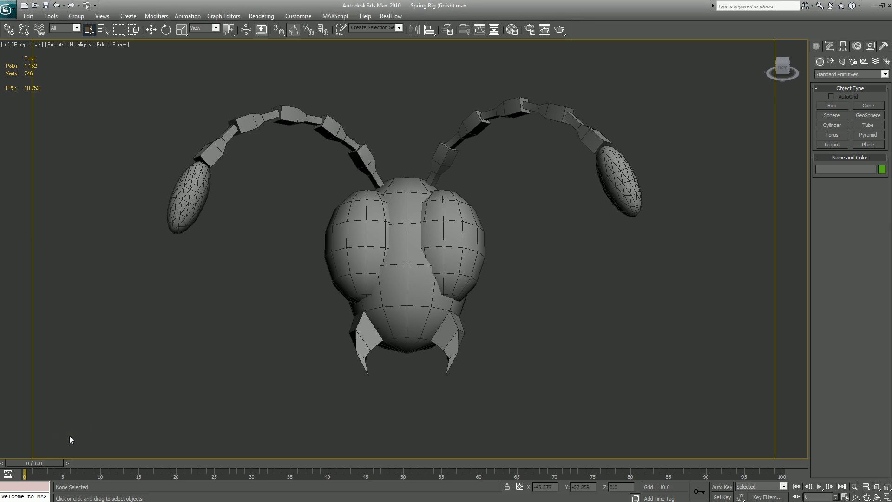
# Play the animation, scrub the timeline to frame 64 and back to frame 0, and examine how the antennae move.
pyautogui.press('/')
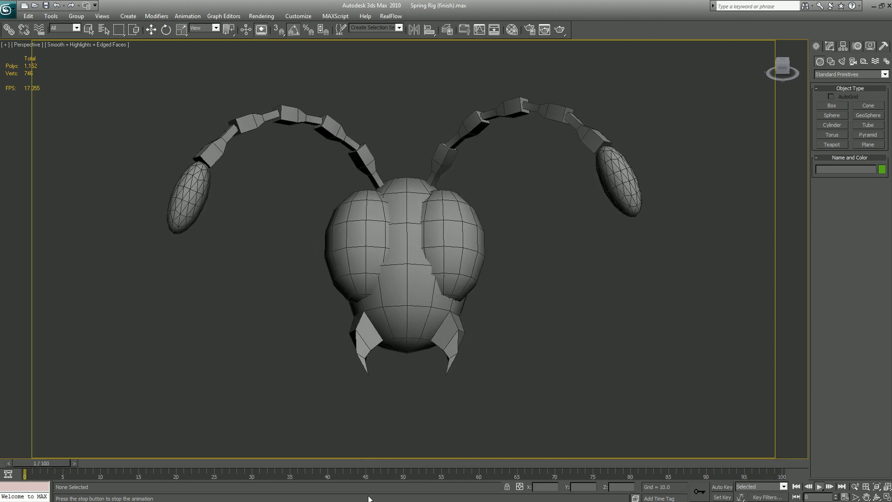
pyautogui.moveTo(49, 464); pyautogui.dragTo(510, 487)
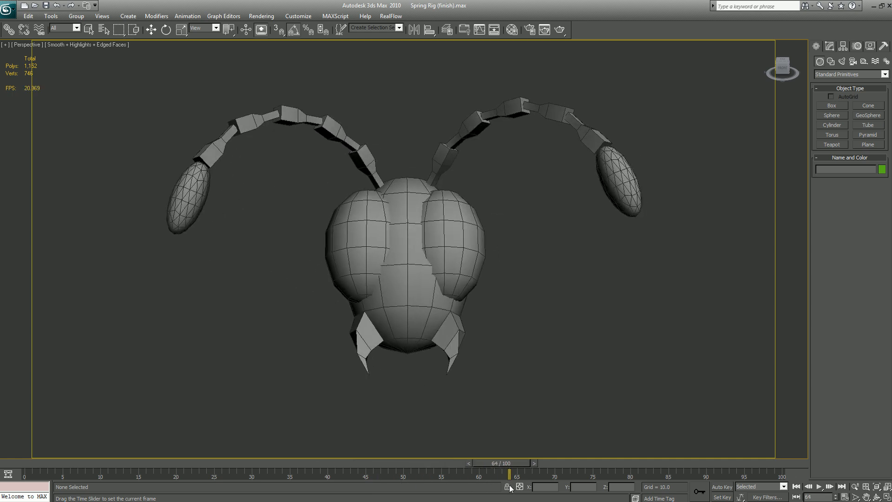
pyautogui.moveTo(501, 463); pyautogui.dragTo(14, 448)
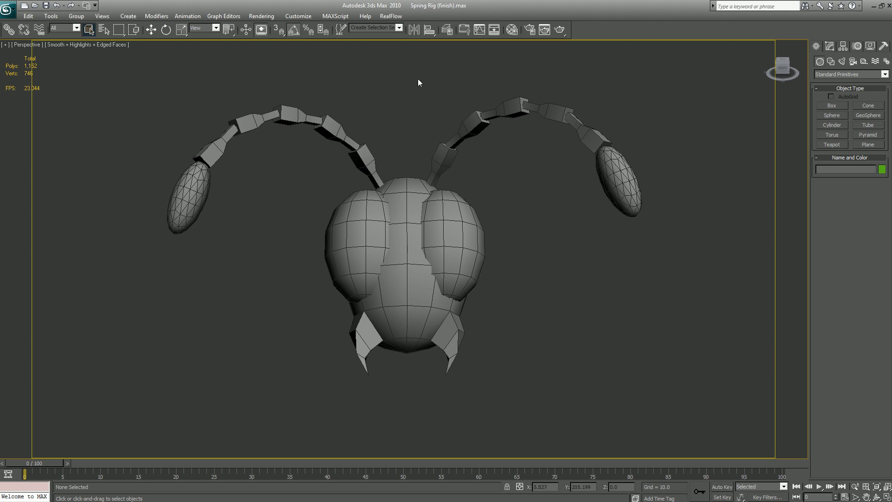
# Delete all animation keys from the insect's head object.
pyautogui.moveTo(642, 89); pyautogui.dragTo(158, 316)
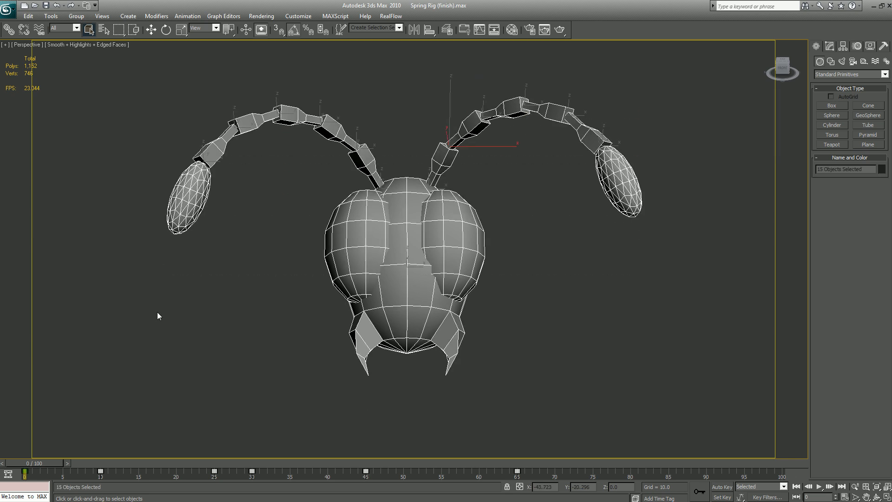
pyautogui.click(378, 83)
pyautogui.click(392, 268)
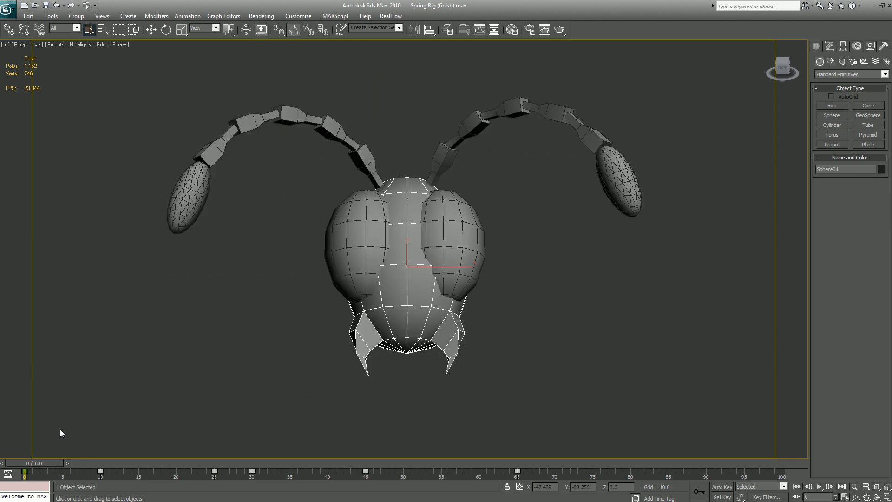
pyautogui.moveTo(45, 464); pyautogui.dragTo(537, 498)
pyautogui.press('Delete')
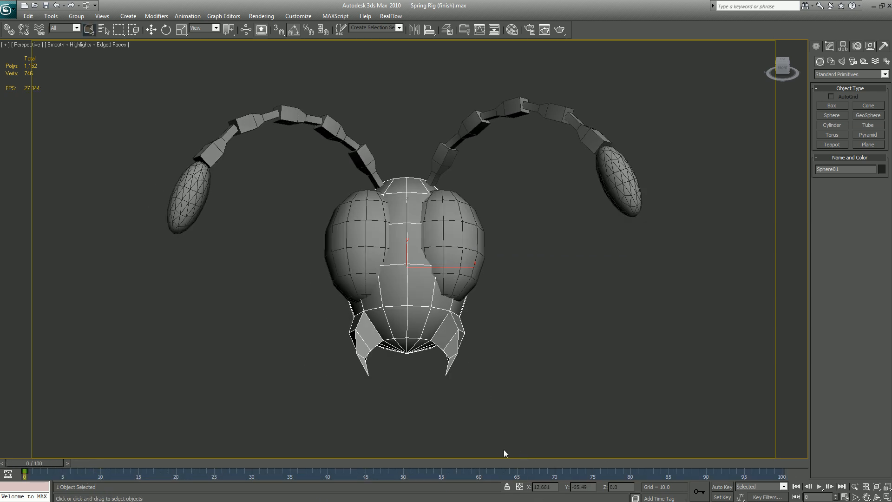
# Enable Auto Key and freely rotate the head at frame 10 to key a tilted pose.
pyautogui.press('n')
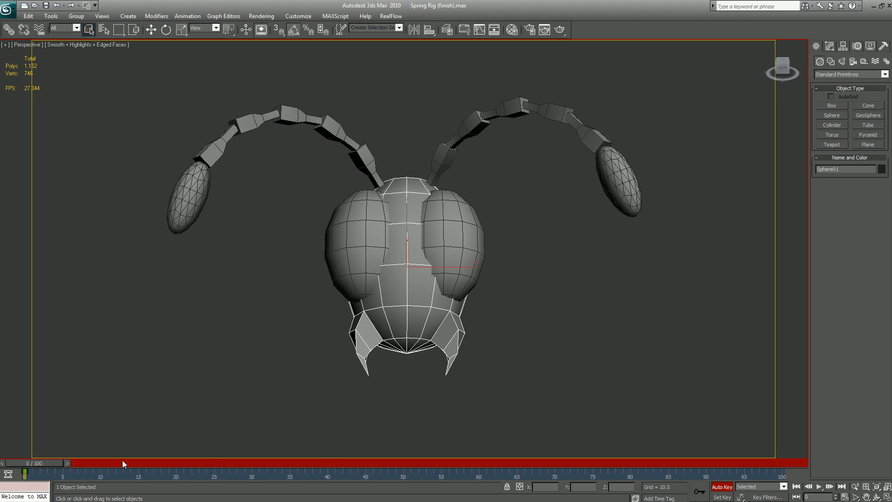
pyautogui.press('e')
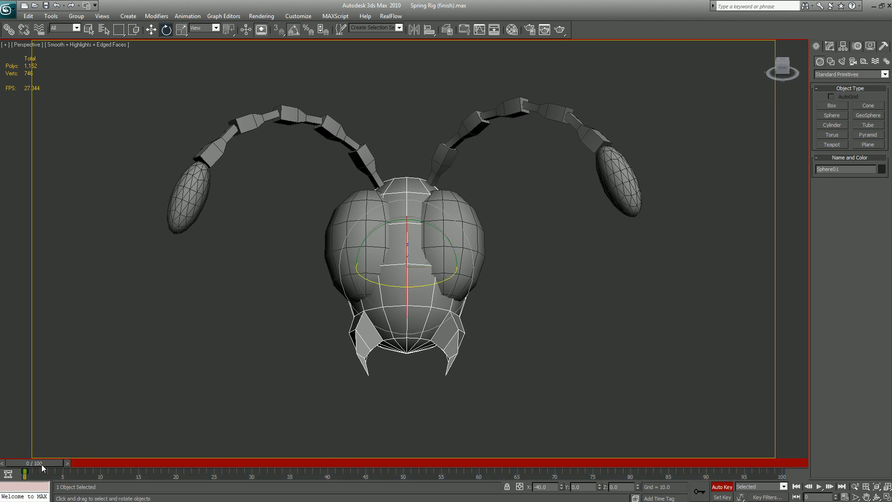
pyautogui.moveTo(41, 464); pyautogui.dragTo(110, 465)
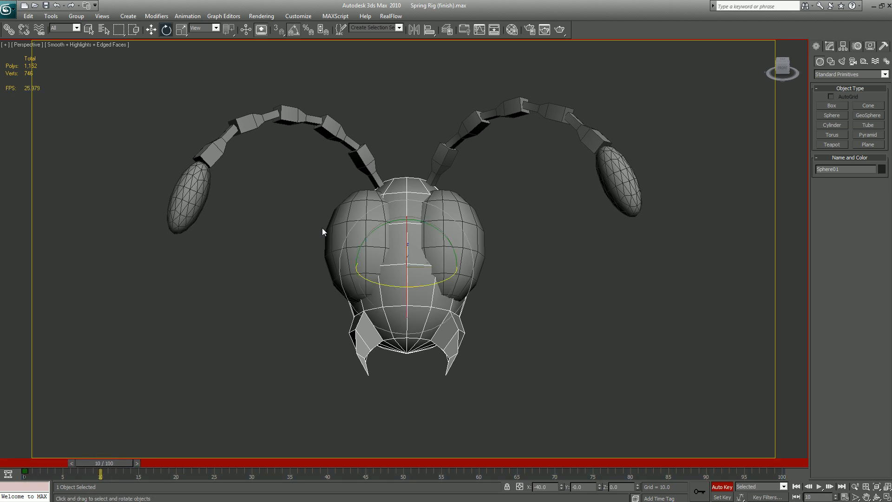
pyautogui.moveTo(395, 251); pyautogui.dragTo(382, 228)
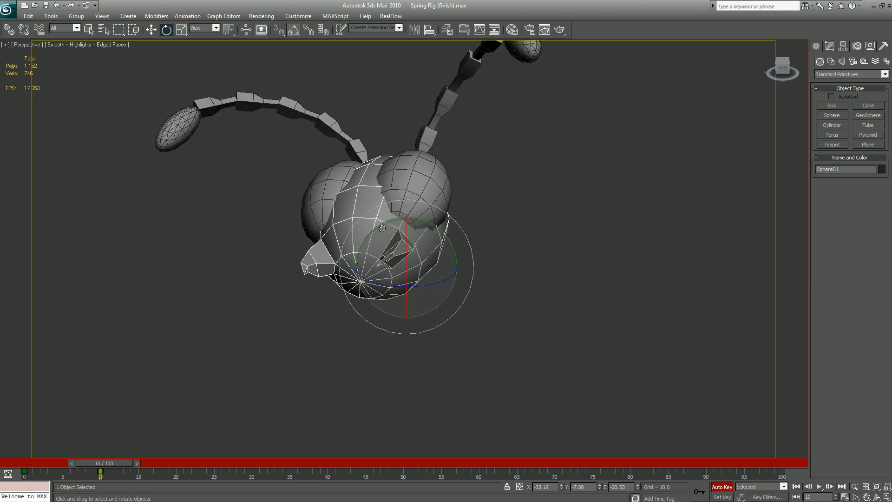
# Copy the head's frame 0 key to frame 40, its frame 10 key to frame 35, and its frame 40 key to frame 60.
pyautogui.moveTo(101, 462); pyautogui.dragTo(260, 447)
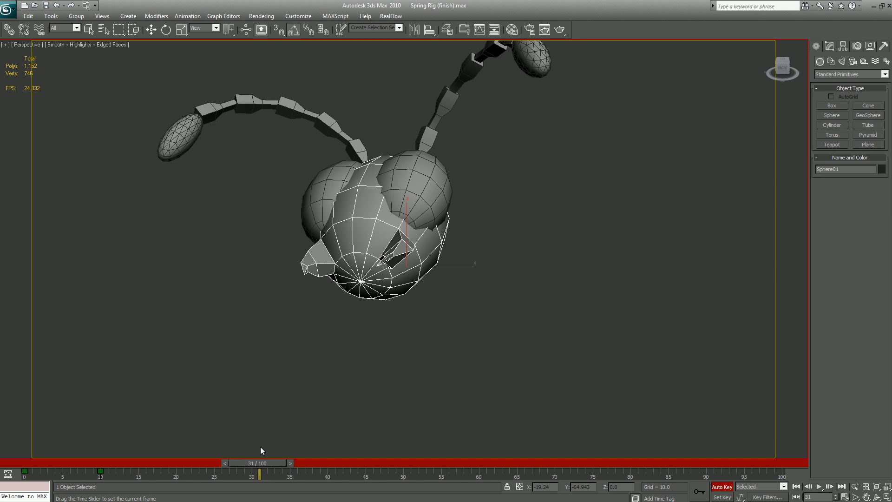
pyautogui.press('e')
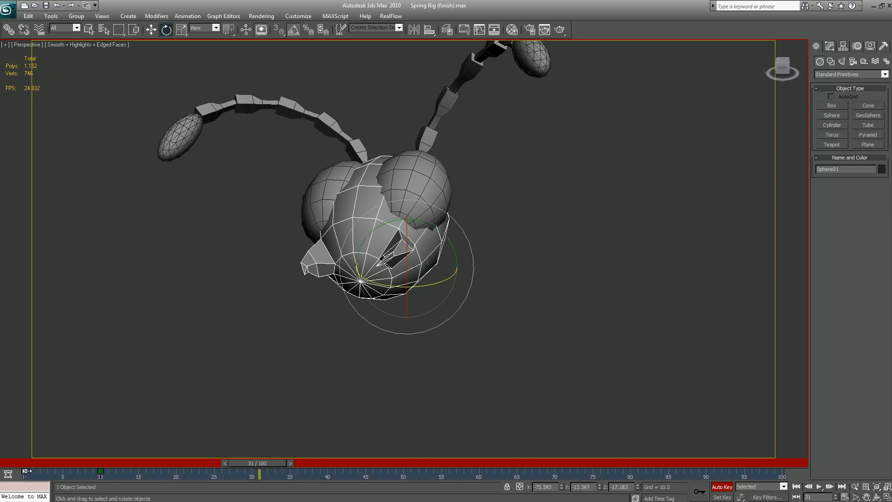
pyautogui.keyDown('shift'); pyautogui.moveTo(25, 470); pyautogui.dragTo(324, 489); pyautogui.keyUp('shift')
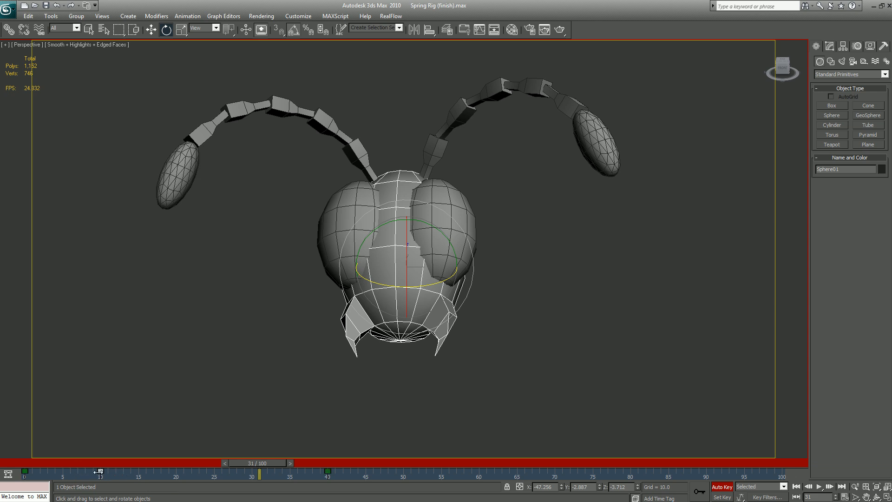
pyautogui.keyDown('shift'); pyautogui.moveTo(99, 472); pyautogui.dragTo(218, 476); pyautogui.keyUp('shift')
pyautogui.keyDown('shift'); pyautogui.moveTo(287, 481); pyautogui.dragTo(487, 475); pyautogui.keyUp('shift')
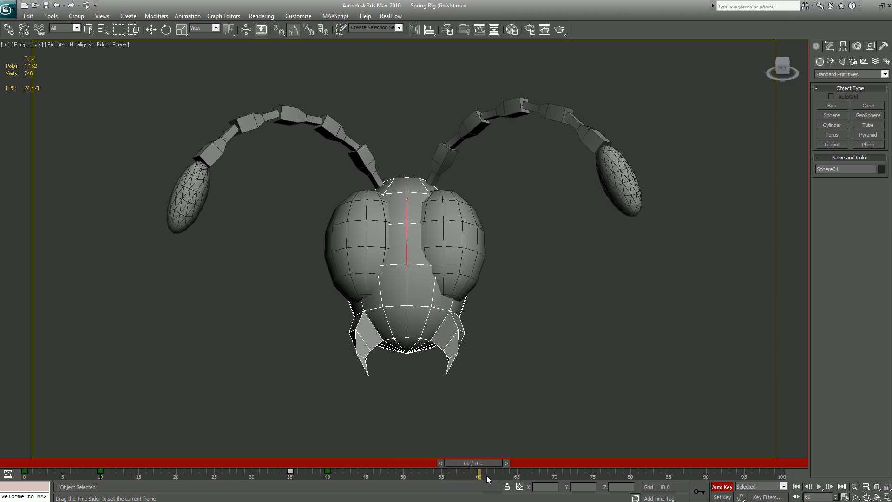
pyautogui.press('e')
pyautogui.keyDown('shift'); pyautogui.moveTo(327, 472); pyautogui.dragTo(390, 477); pyautogui.keyUp('shift')
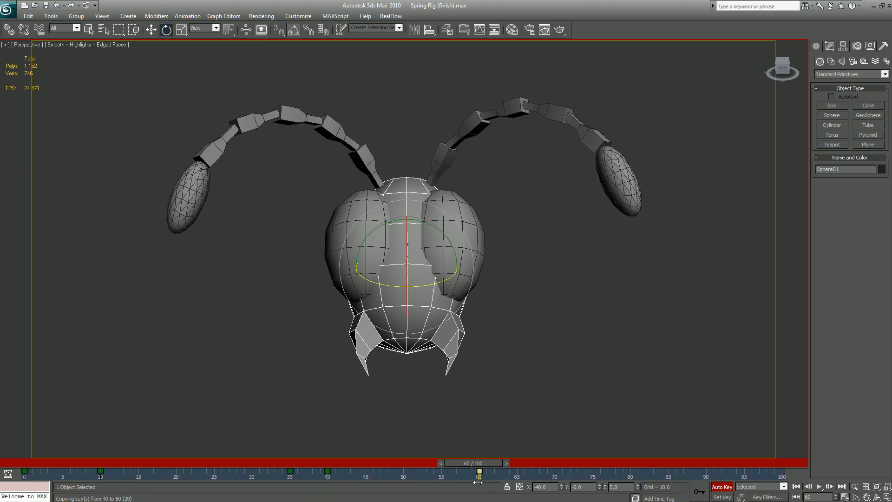
# Key a head rotation of -35 degrees around Z at frame 65, and adjust it in the Local coordinate system.
pyautogui.keyDown('shift'); pyautogui.moveTo(477, 482); pyautogui.dragTo(523, 462); pyautogui.keyUp('shift')
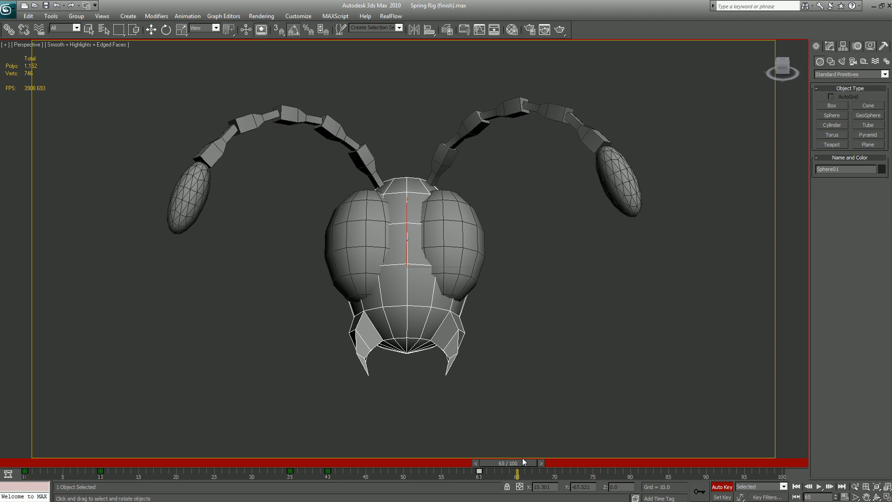
pyautogui.press('e')
pyautogui.moveTo(436, 283); pyautogui.dragTo(418, 279)
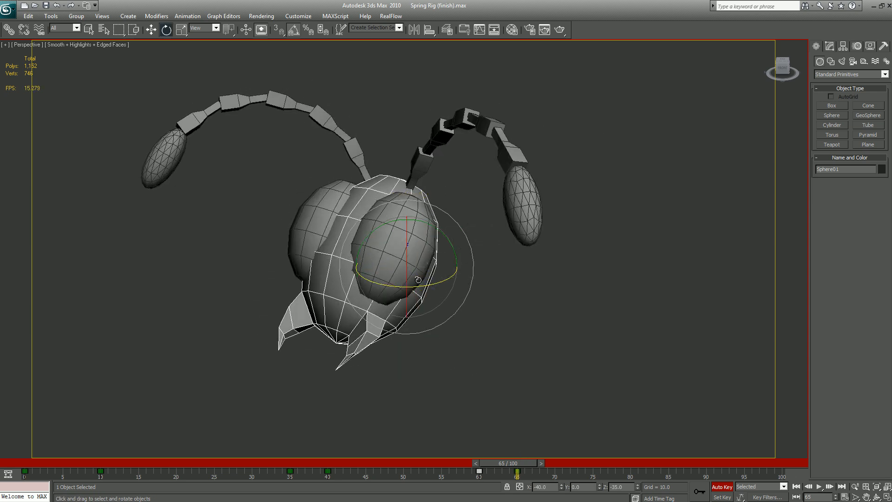
pyautogui.rightClick(422, 252)
pyautogui.click(430, 241)
pyautogui.moveTo(450, 261); pyautogui.dragTo(451, 270)
# Scrub back to frame 0, rotate the head around its local X axis there, and disable Auto Key.
pyautogui.moveTo(527, 467); pyautogui.dragTo(1, 460)
pyautogui.press('e')
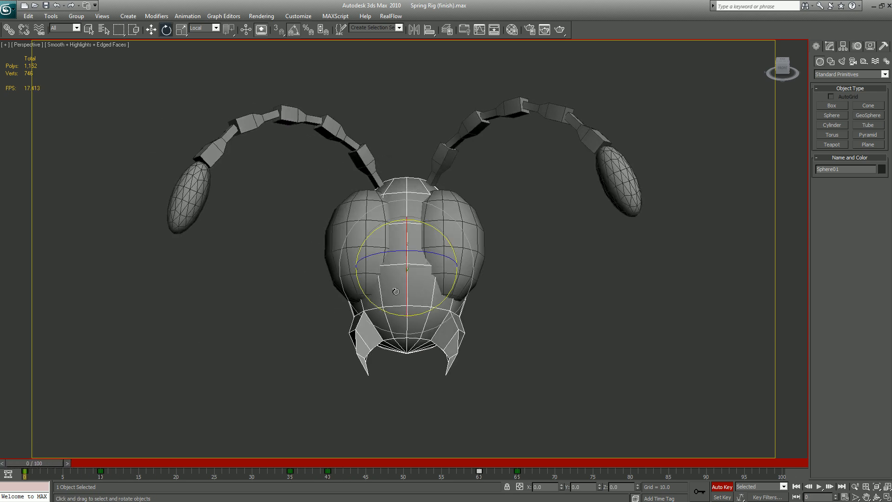
pyautogui.moveTo(407, 287); pyautogui.dragTo(408, 290)
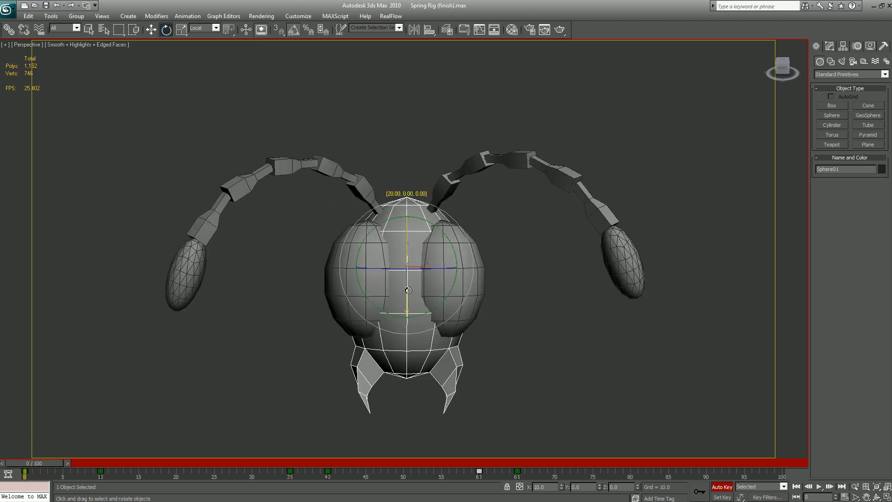
pyautogui.rightClick(408, 289)
pyautogui.moveTo(44, 467); pyautogui.dragTo(0, 433)
pyautogui.press('e')
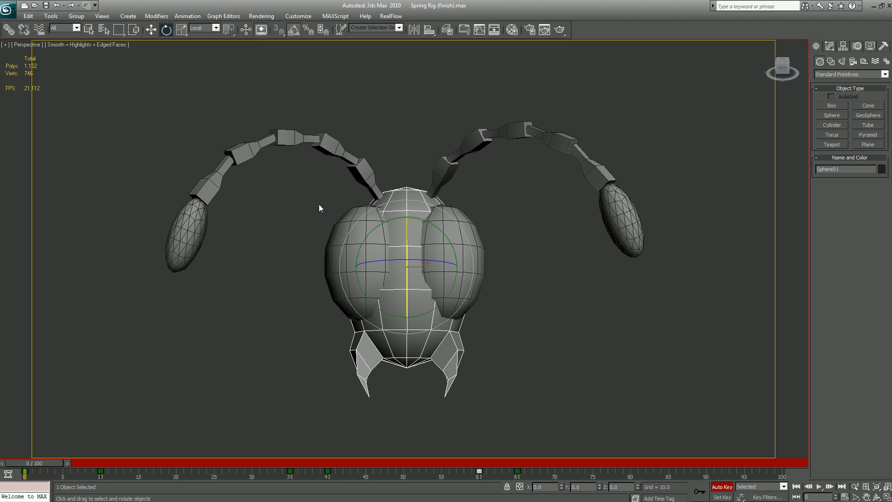
pyautogui.click(722, 486)
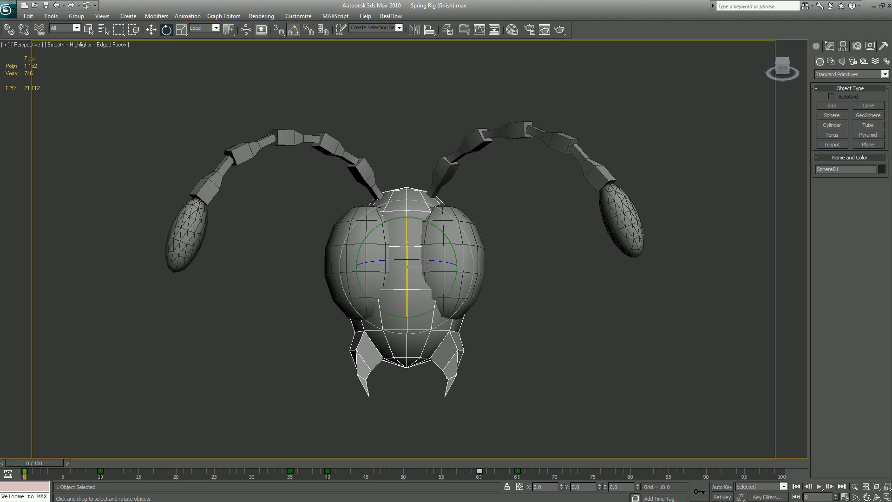
# Open the Spring Rig (start).max scene without saving the changes to the current one.
pyautogui.rightClick(511, 265)
pyautogui.click(520, 271)
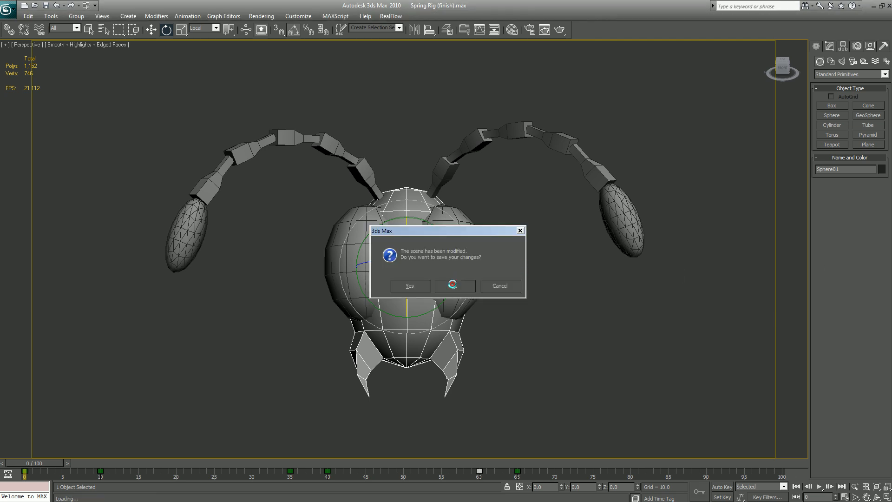
pyautogui.click(453, 284)
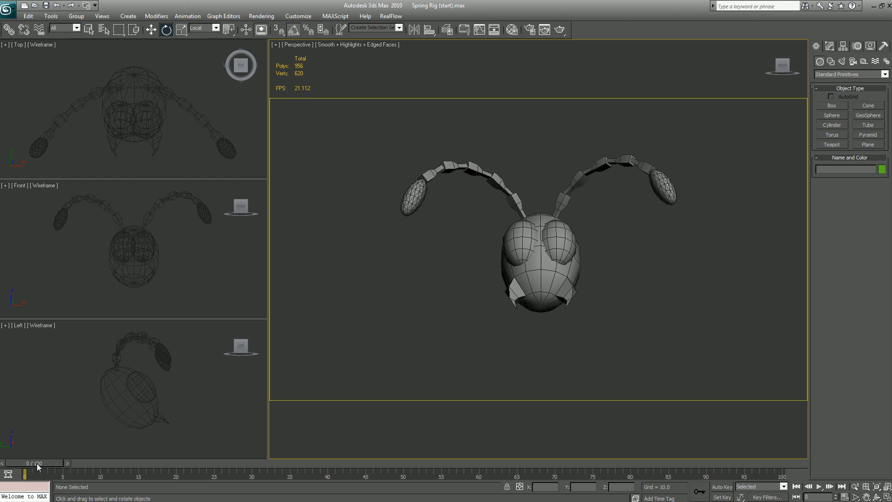
# Open the layer manager, clear the antenna segment selection, and maximize the Perspective viewport.
pyautogui.click(432, 170)
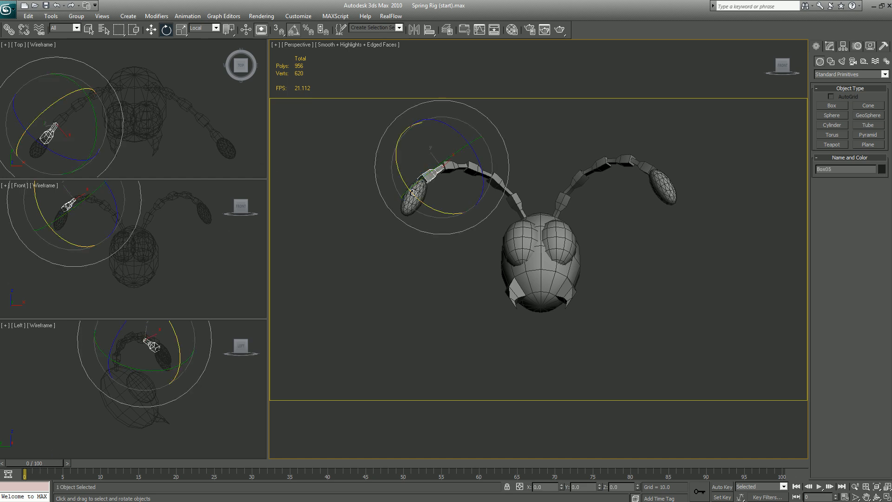
pyautogui.click(494, 179)
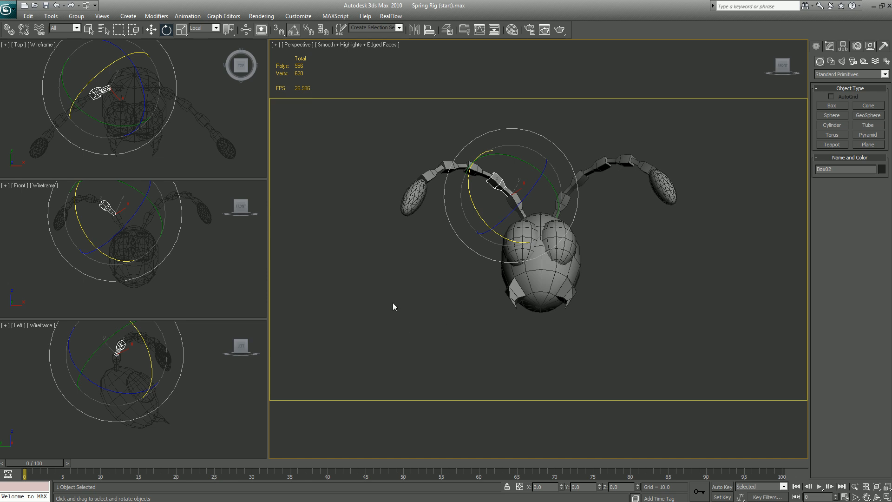
pyautogui.click(447, 29)
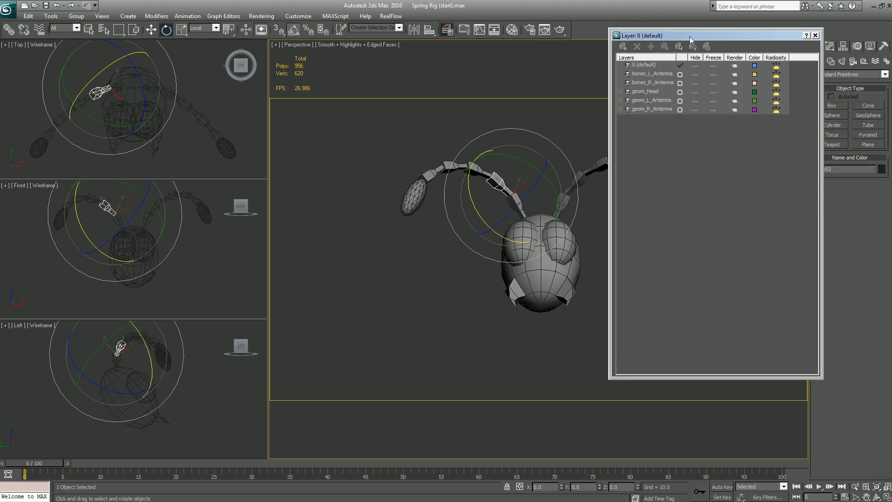
pyautogui.click(461, 342)
pyautogui.hotkey('alt', 'w')
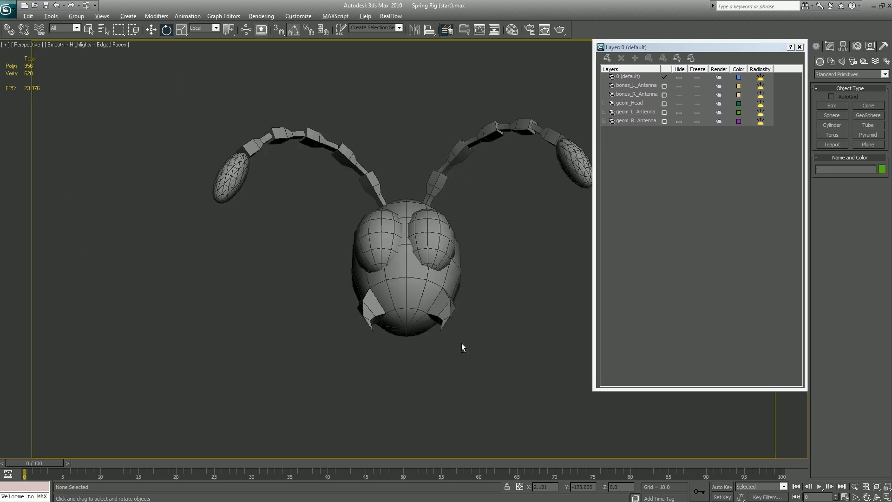
# Examine the head and antennae from several angles, and review the bones_L_Antenna and bones_R_Antenna layers.
pyautogui.hotkey('ctrl', 'r')
pyautogui.moveTo(394, 255); pyautogui.dragTo(384, 201)
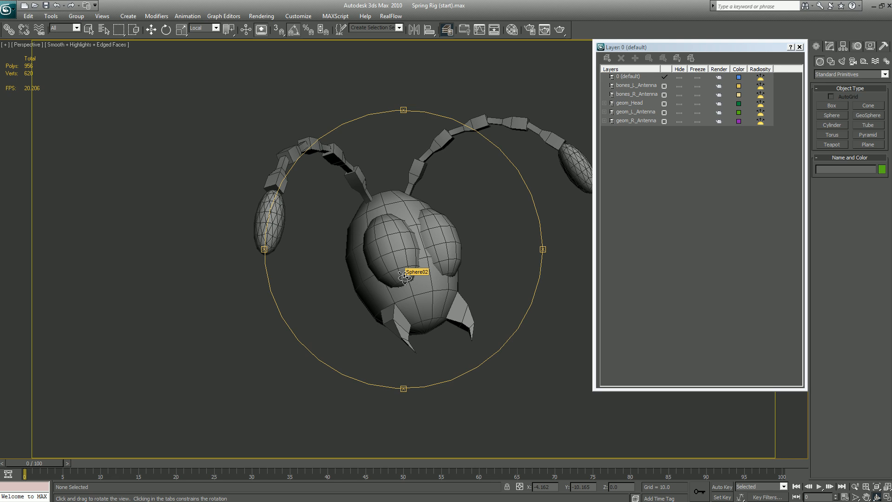
pyautogui.moveTo(379, 277)
pyautogui.mouseDown()
pyautogui.moveTo(351, 314)
pyautogui.moveTo(370, 313)
pyautogui.moveTo(391, 286)
pyautogui.mouseUp()
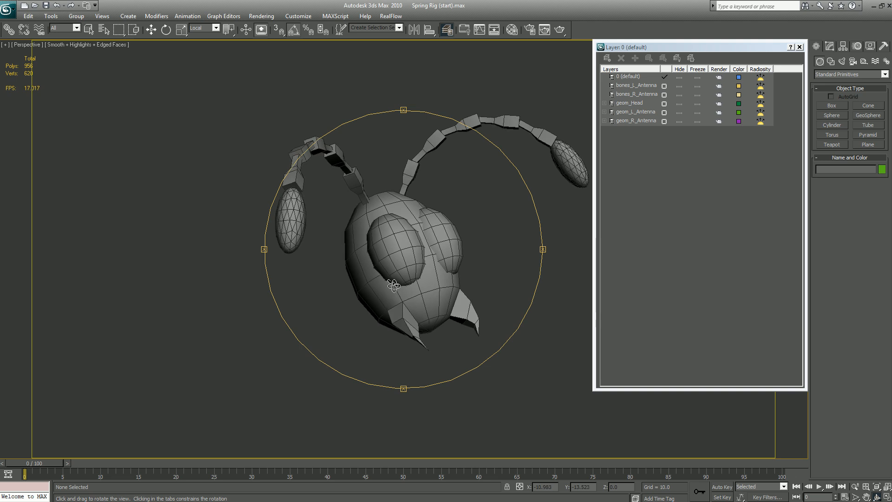
pyautogui.rightClick(415, 267)
pyautogui.moveTo(427, 260); pyautogui.dragTo(403, 228, button='middle')
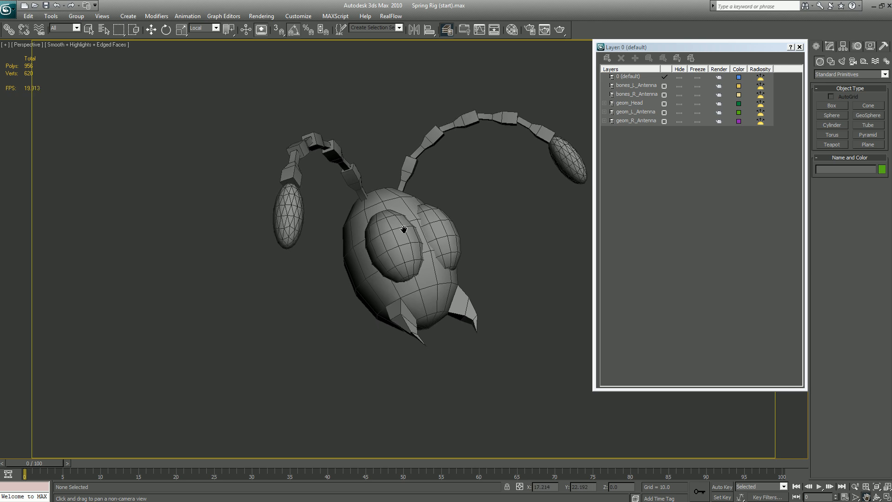
pyautogui.hotkey('ctrl', 'r')
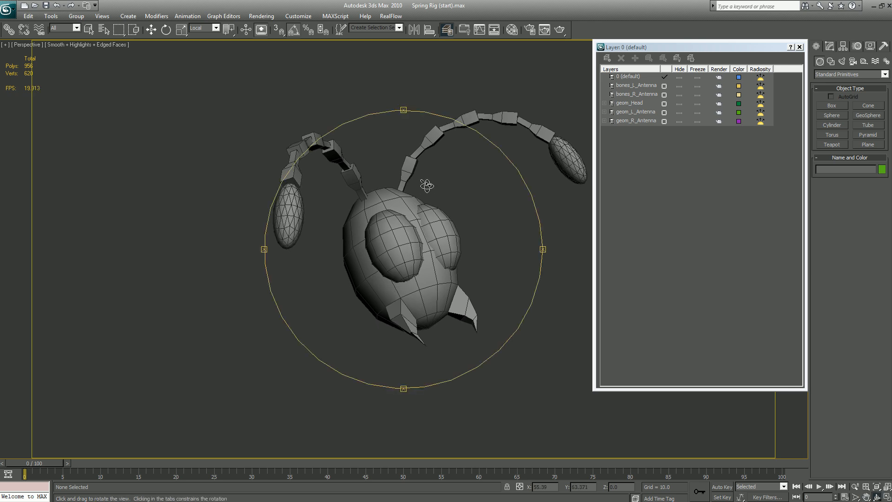
pyautogui.moveTo(427, 187); pyautogui.dragTo(399, 204)
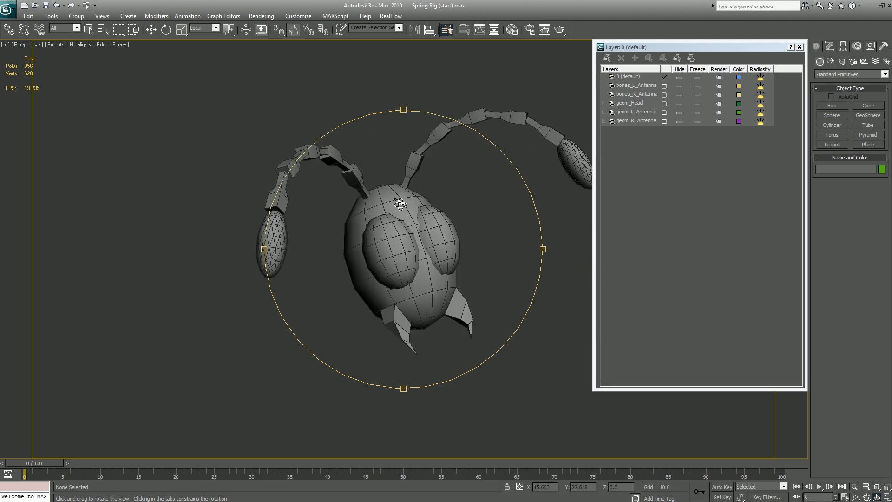
pyautogui.press('e')
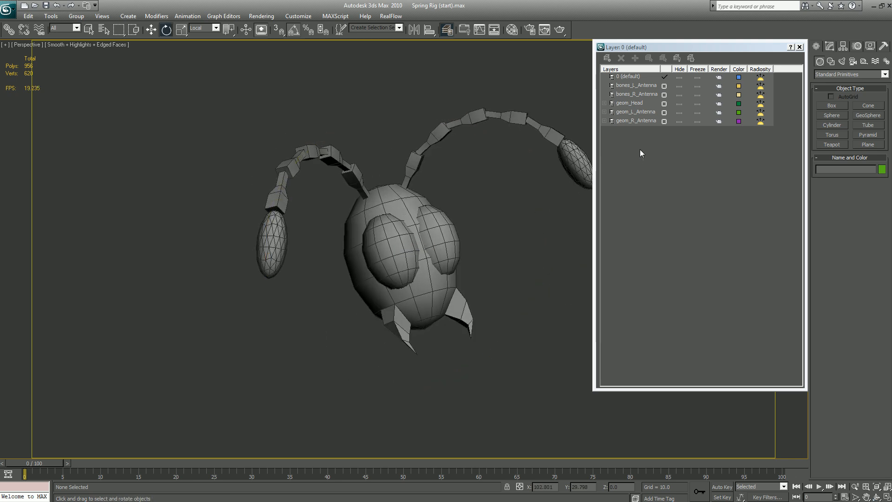
pyautogui.click(634, 85)
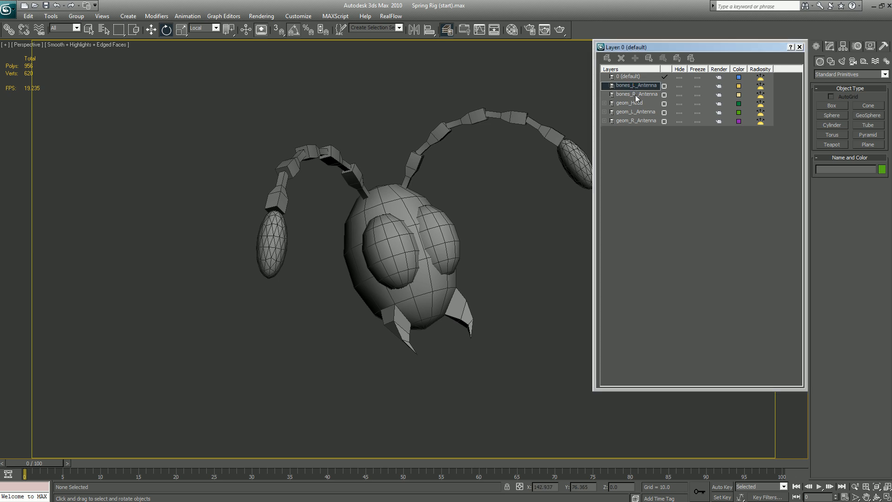
pyautogui.click(638, 95)
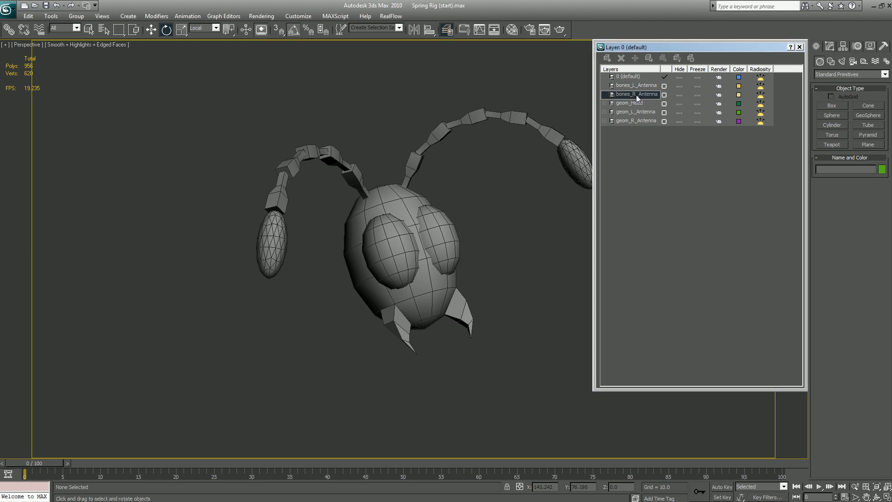
# Hide and show the geom_Head, geom_L_Antenna and geom_R_Antenna layers to check which geometry each one holds.
pyautogui.click(631, 104)
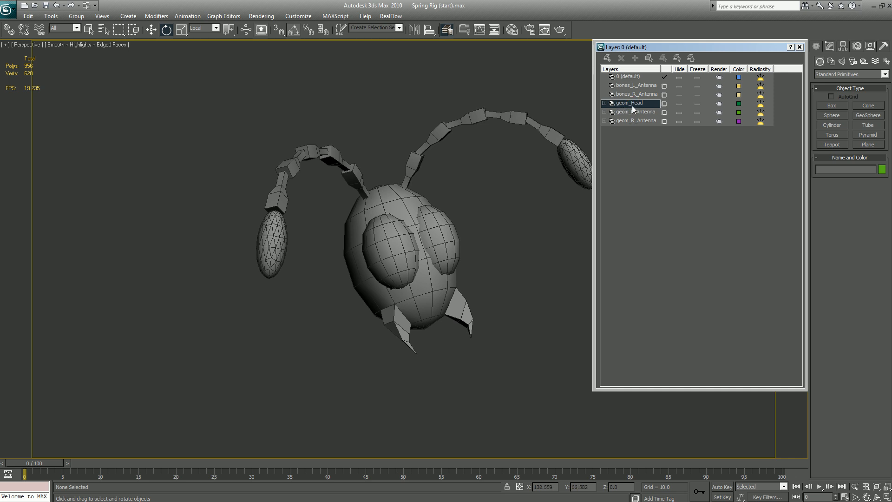
pyautogui.click(679, 104)
pyautogui.click(679, 104)
pyautogui.click(679, 112)
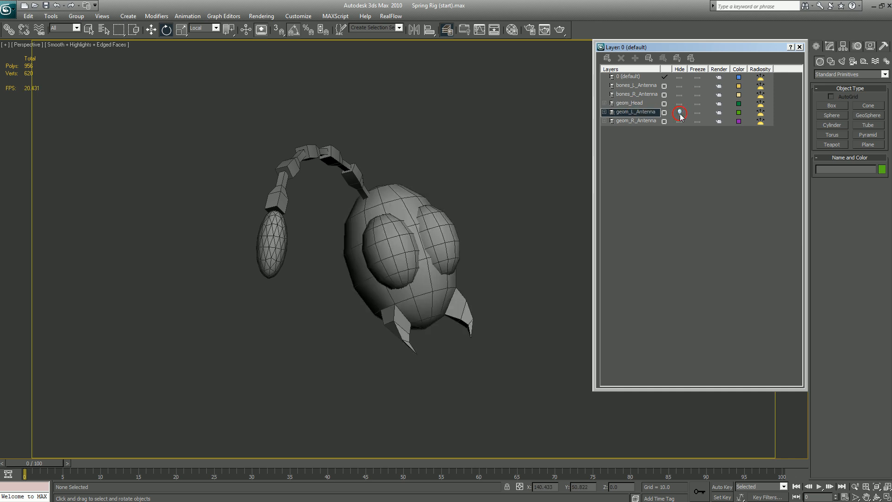
pyautogui.click(679, 121)
pyautogui.click(679, 120)
pyautogui.click(679, 112)
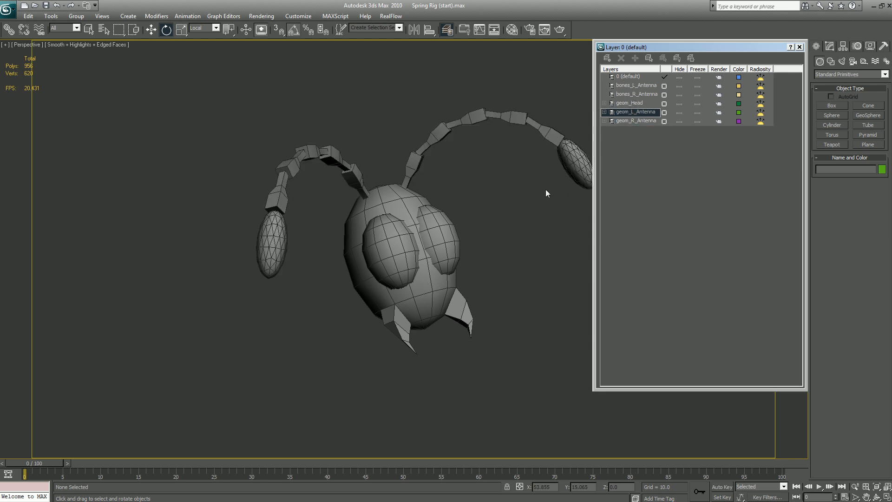
# Create a new layer named term_Point_H and move the layer manager off the creation settings.
pyautogui.click(607, 58)
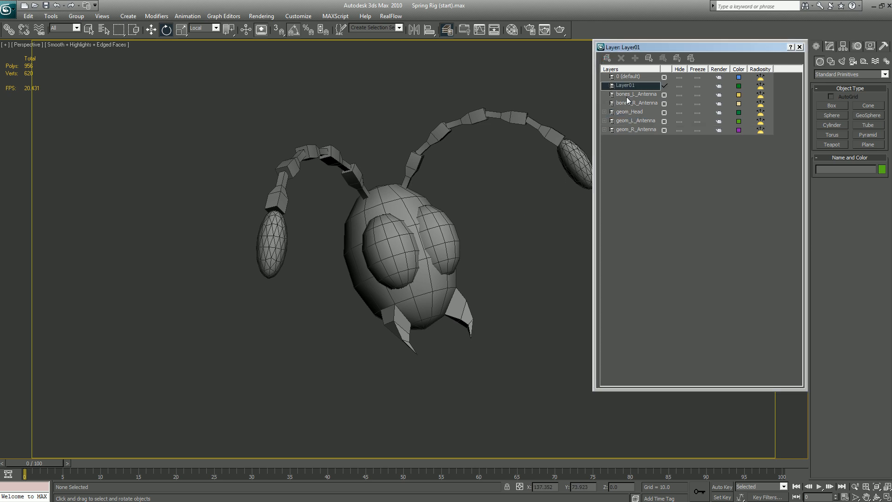
pyautogui.click(623, 85)
pyautogui.write('Term')
pyautogui.press('BackSpace')
pyautogui.press('BackSpace')
pyautogui.press('BackSpace')
pyautogui.press('BackSpace')
pyautogui.write('term_Point_H')
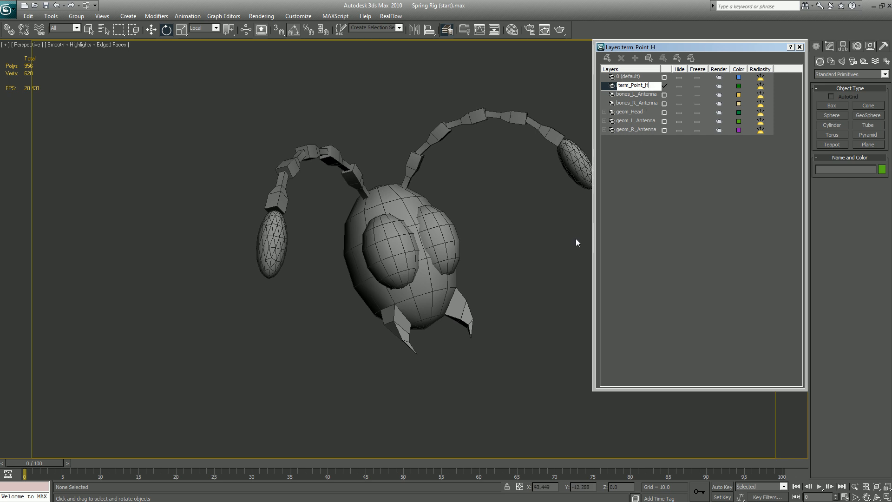
pyautogui.press('Return')
pyautogui.moveTo(671, 48); pyautogui.dragTo(634, 86)
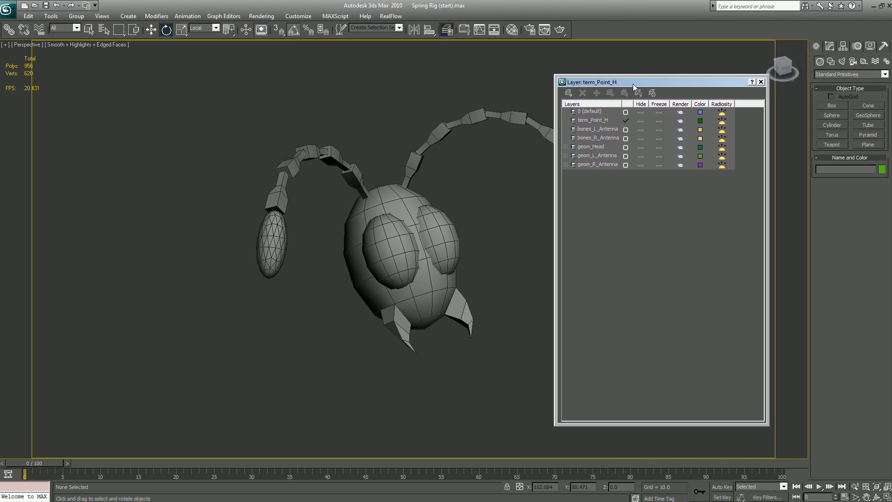
# Create a Point helper beside the head with Box and Axis Tripod display, Cross off, and size 10.
pyautogui.click(864, 61)
pyautogui.click(831, 135)
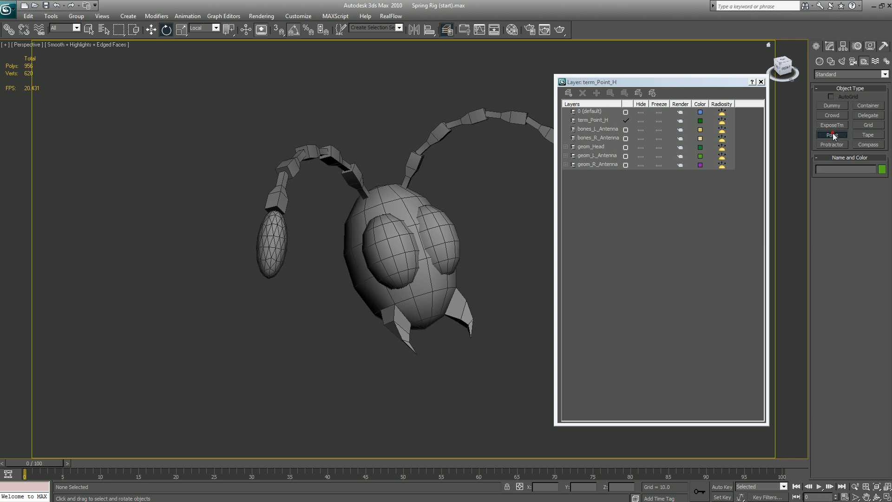
pyautogui.click(502, 353)
pyautogui.click(823, 228)
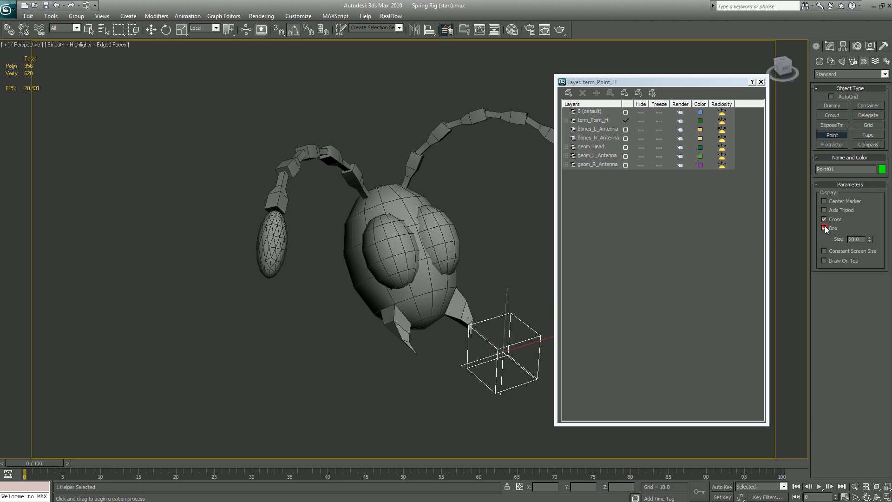
pyautogui.click(824, 210)
pyautogui.doubleClick(855, 238)
pyautogui.write('10')
pyautogui.press('Return')
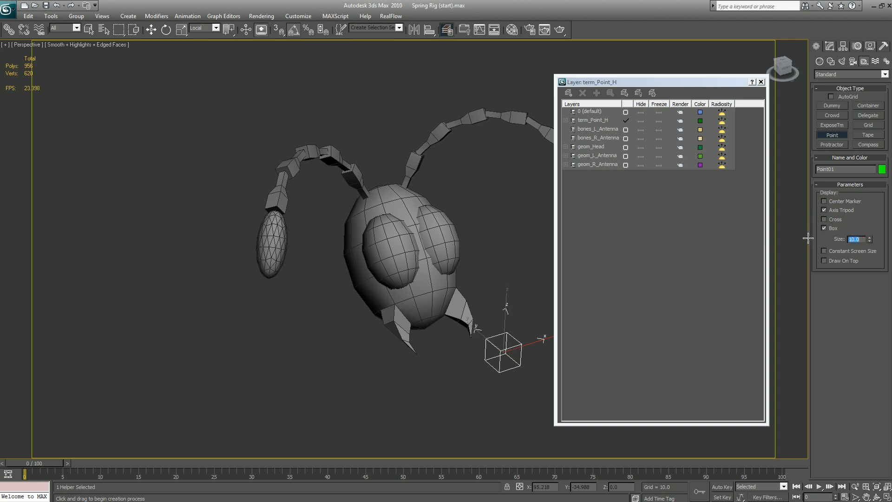
# Clone the Point helper along the X axis as a single Copy named Point02.
pyautogui.moveTo(626, 84); pyautogui.dragTo(720, 47)
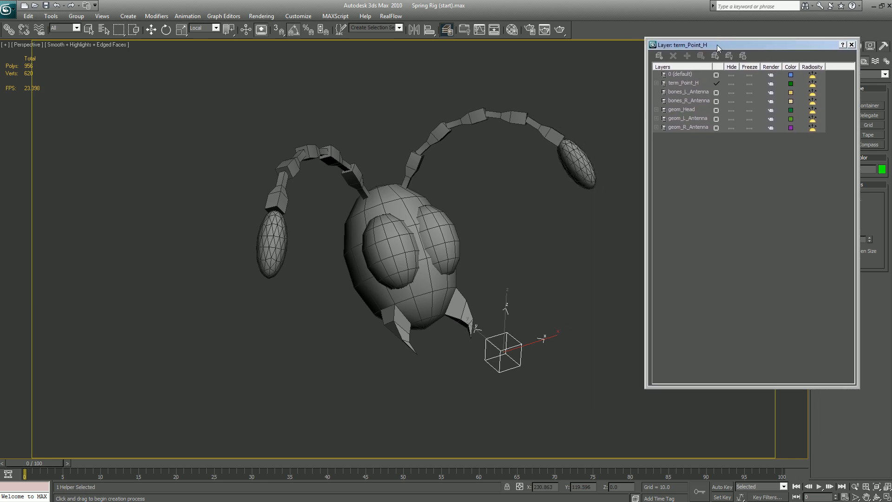
pyautogui.click(709, 83)
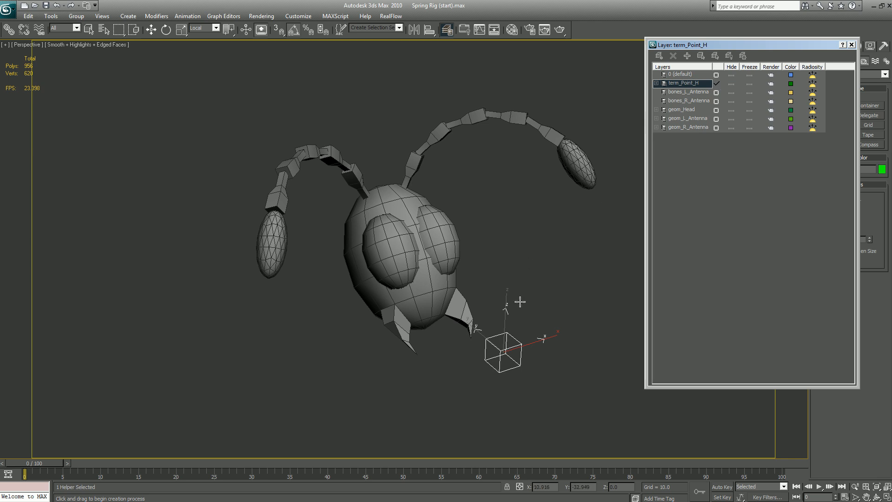
pyautogui.press('e')
pyautogui.press('w')
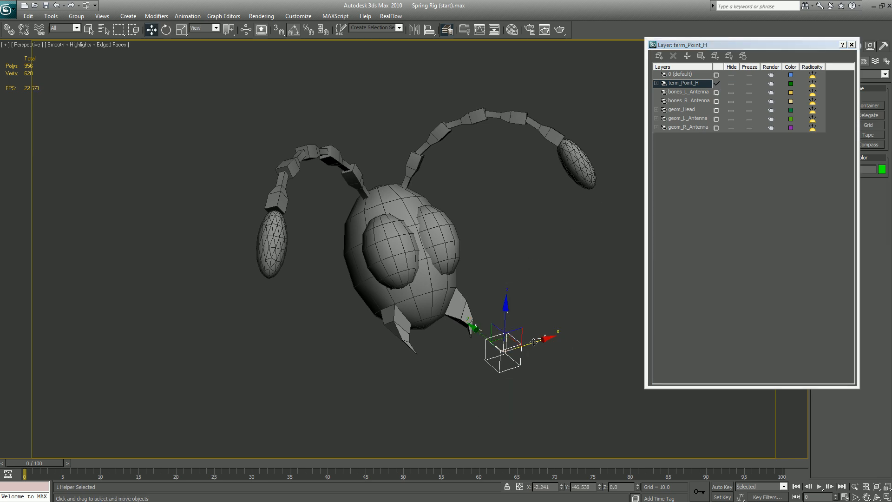
pyautogui.keyDown('shift'); pyautogui.moveTo(535, 341); pyautogui.dragTo(443, 366); pyautogui.keyUp('shift')
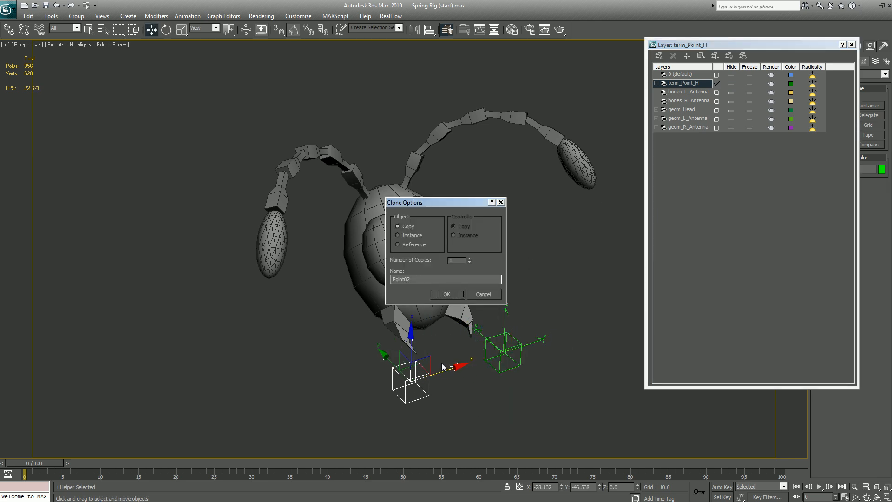
pyautogui.click(446, 293)
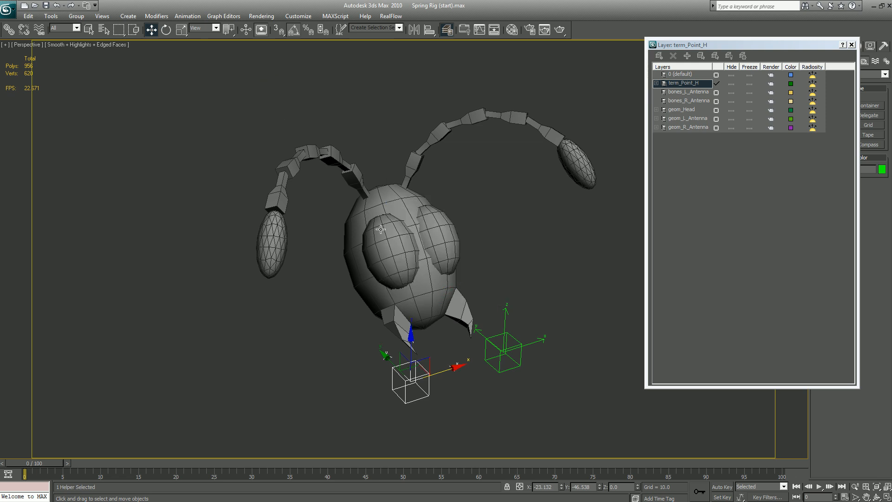
# Align the original Point helper to the left antenna's tip sphere, pivot to pivot in X, Y and Z, matching orientation on all three axes.
pyautogui.click(514, 379)
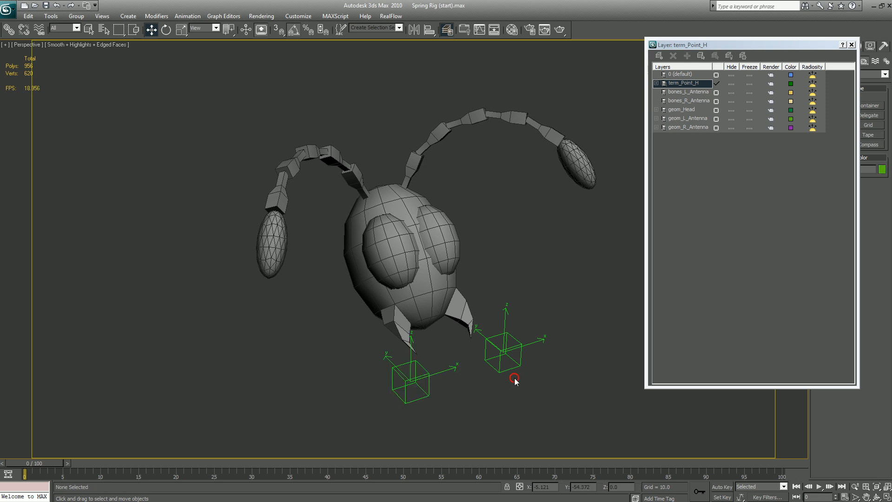
pyautogui.click(505, 349)
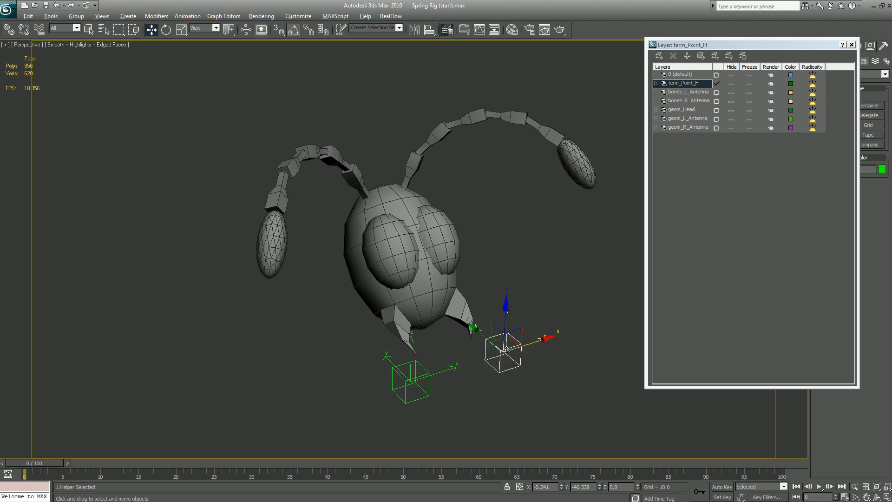
pyautogui.hotkey('alt', 'a')
pyautogui.click(583, 182)
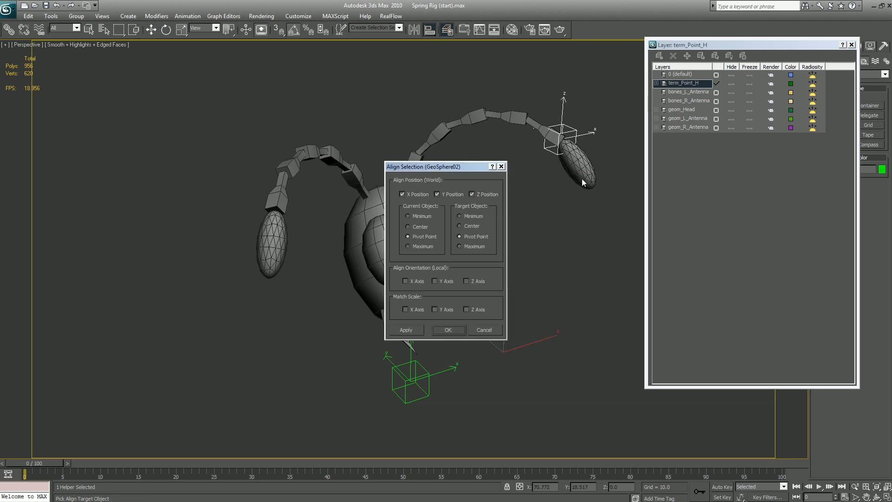
pyautogui.click(448, 325)
pyautogui.click(405, 281)
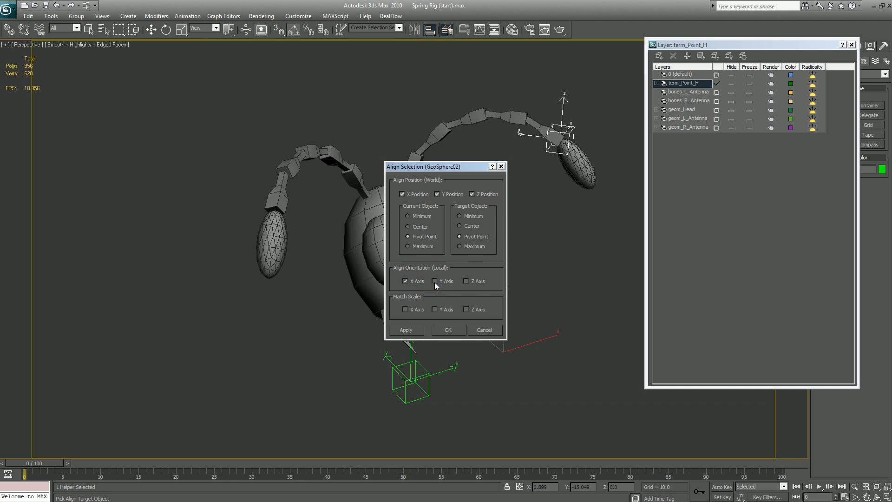
pyautogui.click(436, 281)
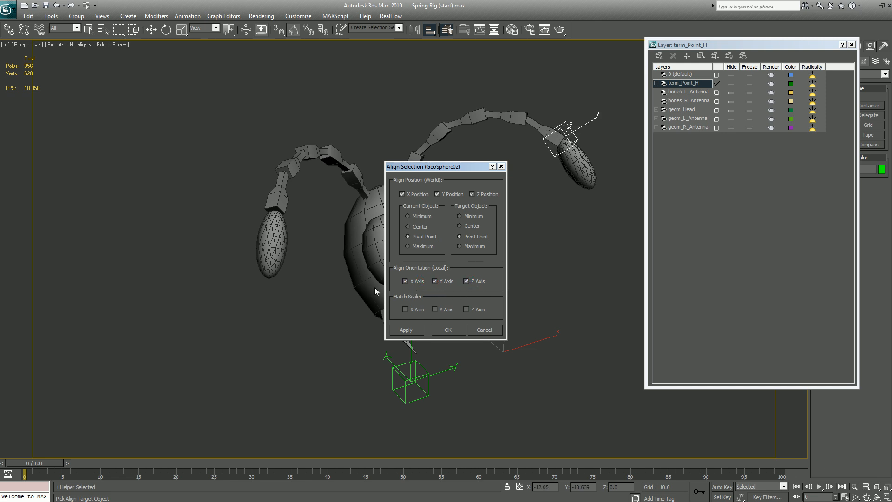
pyautogui.click(448, 330)
# Align the copied Point helper to the right antenna's tip sphere in position and orientation.
pyautogui.click(427, 371)
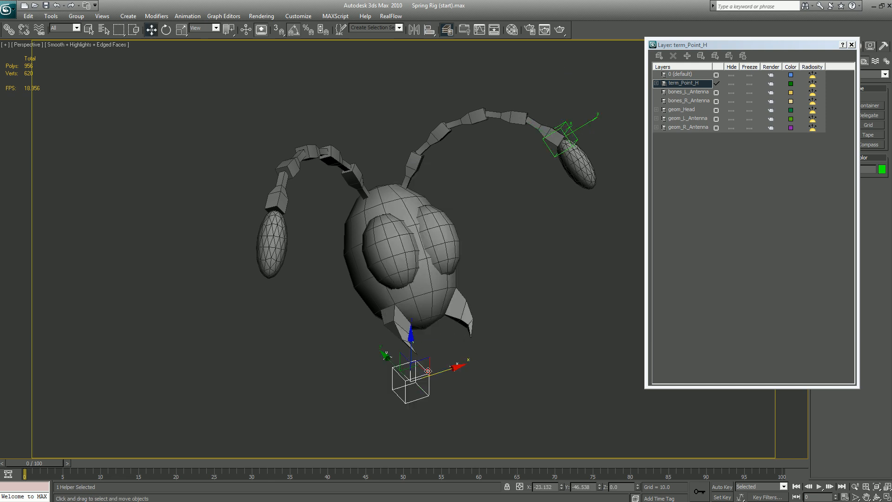
pyautogui.hotkey('alt', 'a')
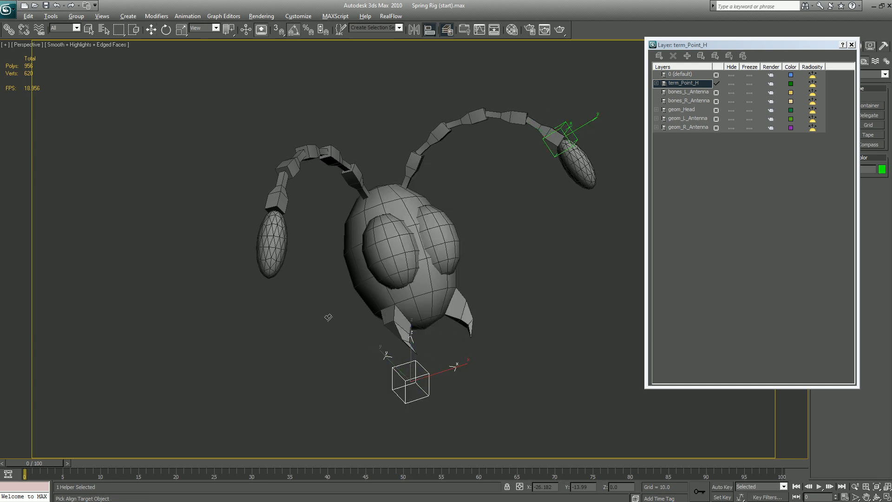
pyautogui.click(277, 257)
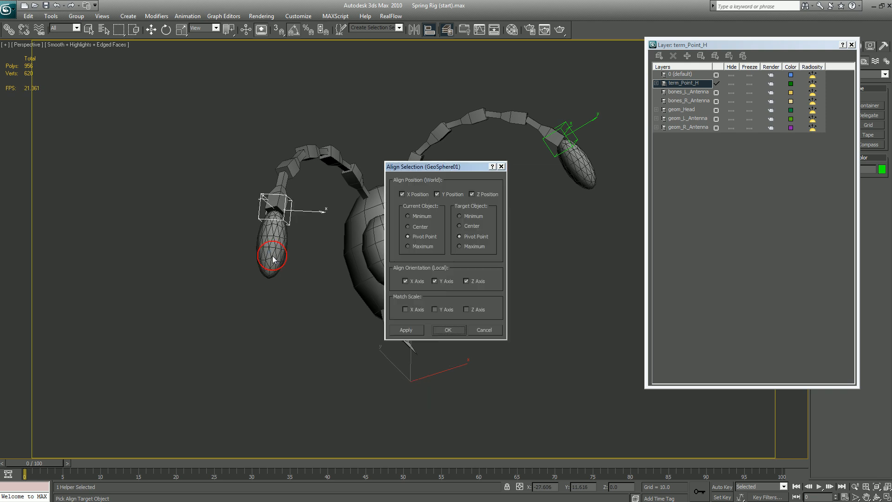
pyautogui.click(447, 330)
# Select both Point helpers and move them along their local Z axis to the outer ends of the antenna tip spheres.
pyautogui.keyDown('ctrl'); pyautogui.click(567, 127); pyautogui.keyUp('ctrl')
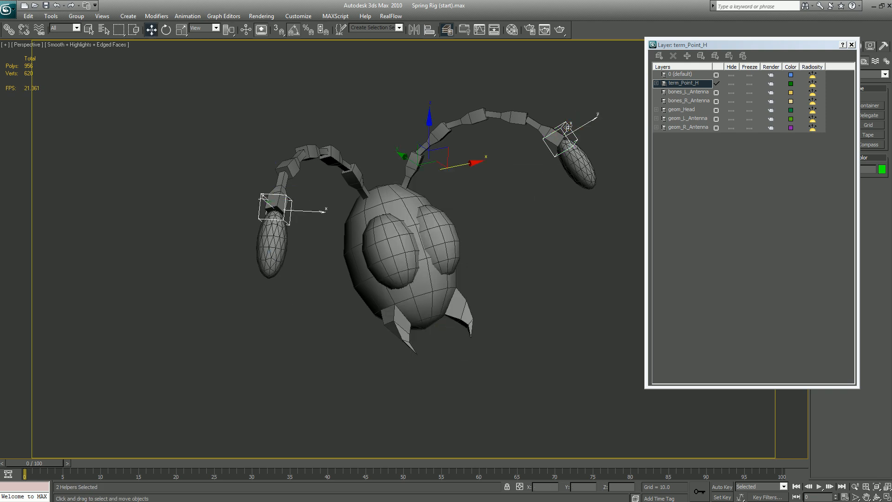
pyautogui.rightClick(448, 207)
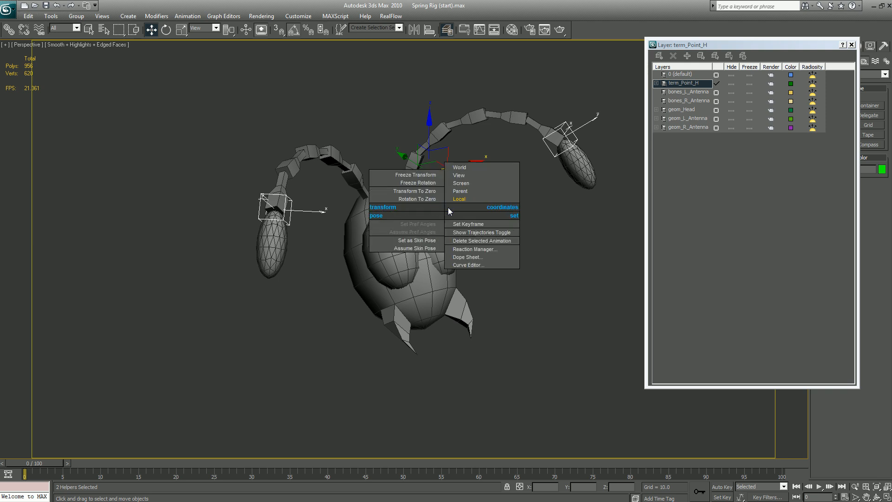
pyautogui.click(459, 202)
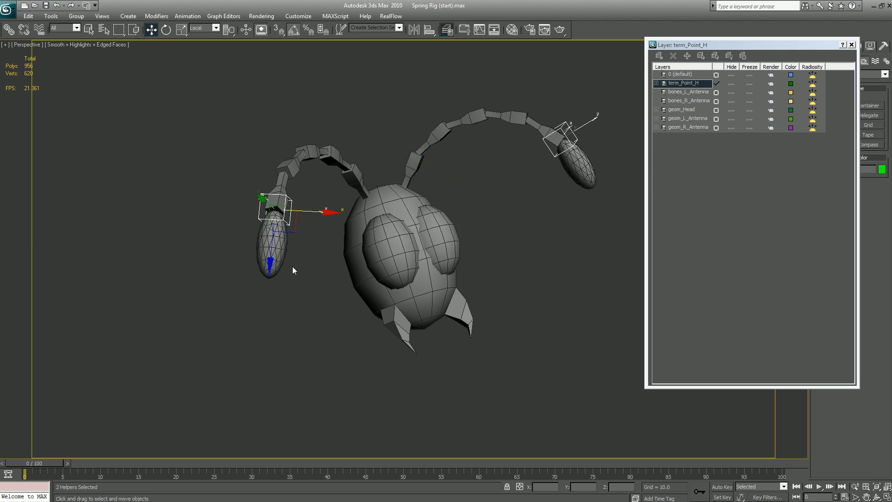
pyautogui.moveTo(274, 249); pyautogui.dragTo(377, 296)
pyautogui.hotkey('ctrl', 'r')
pyautogui.scroll(4, 376, 297)
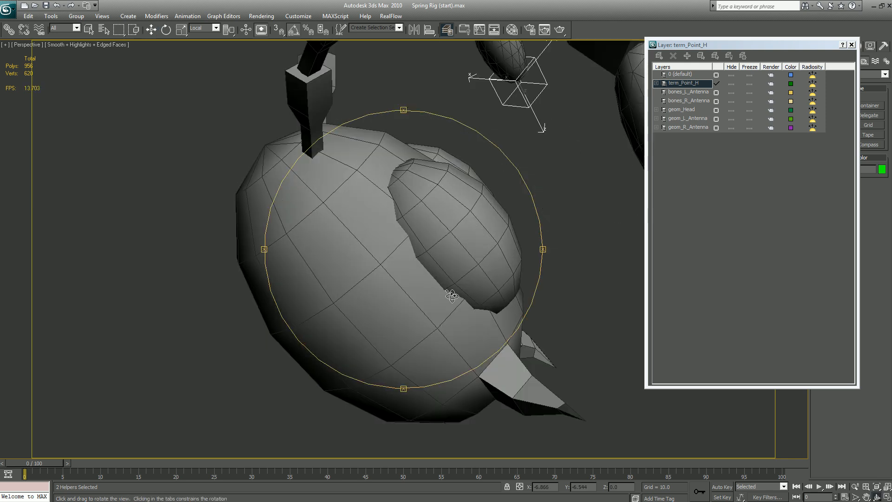
pyautogui.hotkey('ctrl', 'p')
pyautogui.moveTo(519, 267); pyautogui.dragTo(348, 285)
pyautogui.hotkey('ctrl', 'r')
pyautogui.press('w')
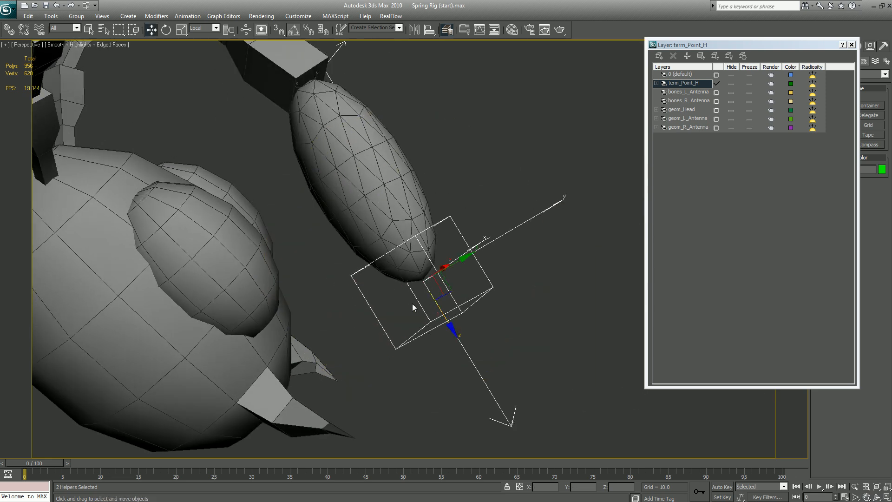
pyautogui.moveTo(437, 309); pyautogui.dragTo(435, 309)
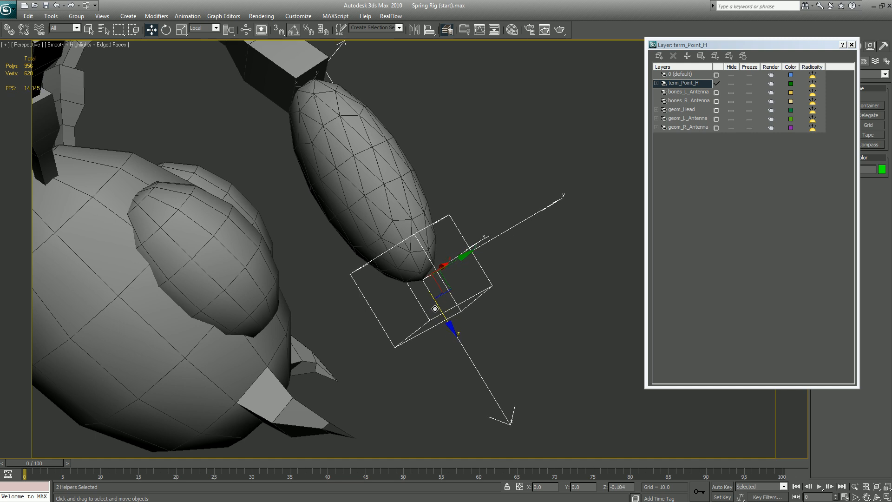
# View the head from the front and toggle the term_Point_H layer's visibility to check both helpers.
pyautogui.keyDown('alt'); pyautogui.moveTo(435, 309); pyautogui.dragTo(404, 275, button='middle'); pyautogui.keyUp('alt')
pyautogui.scroll(-5, 372, 246)
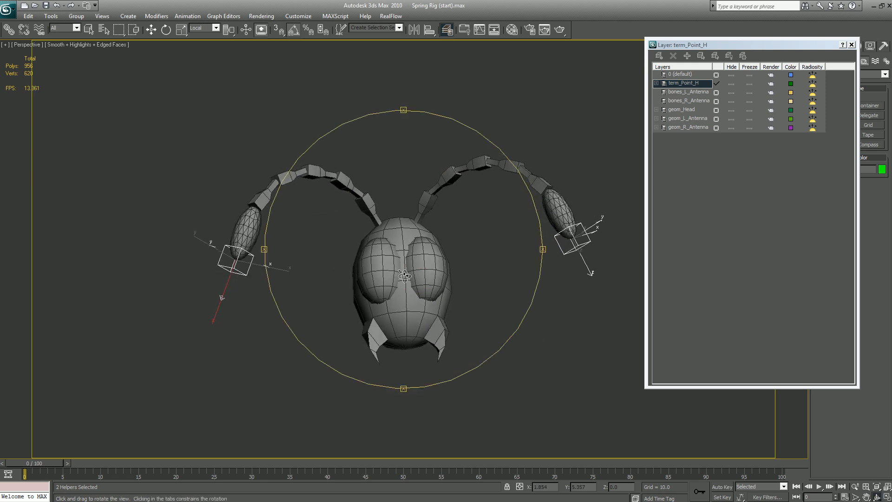
pyautogui.press('w')
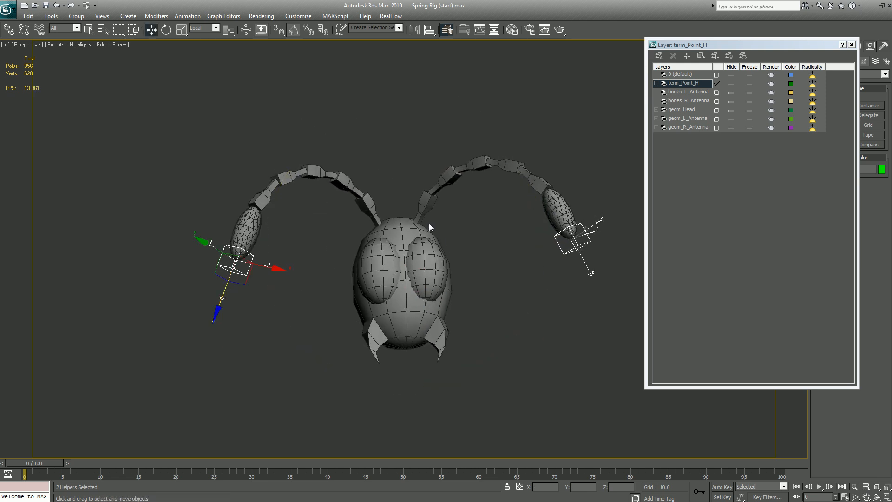
pyautogui.click(731, 83)
pyautogui.click(731, 84)
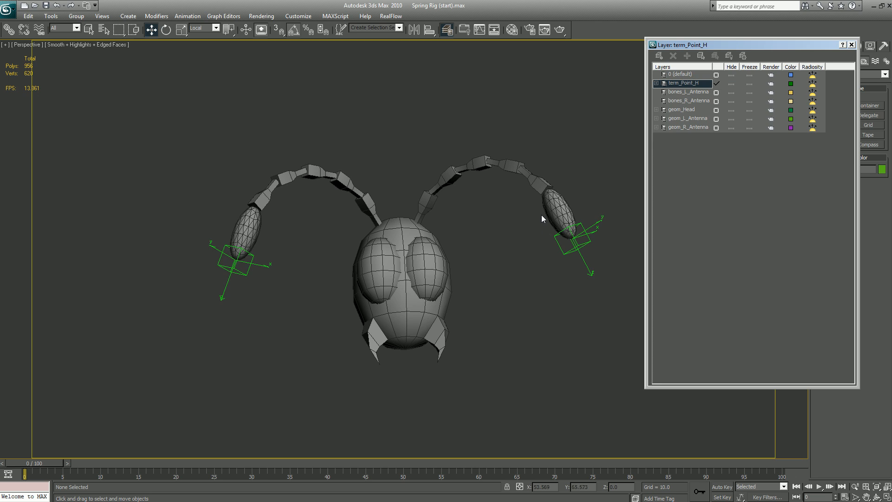
# Move the layer manager clear of the left antenna, select the antenna's geometry to inspect it, and clear the selection.
pyautogui.moveTo(751, 44); pyautogui.dragTo(613, 64)
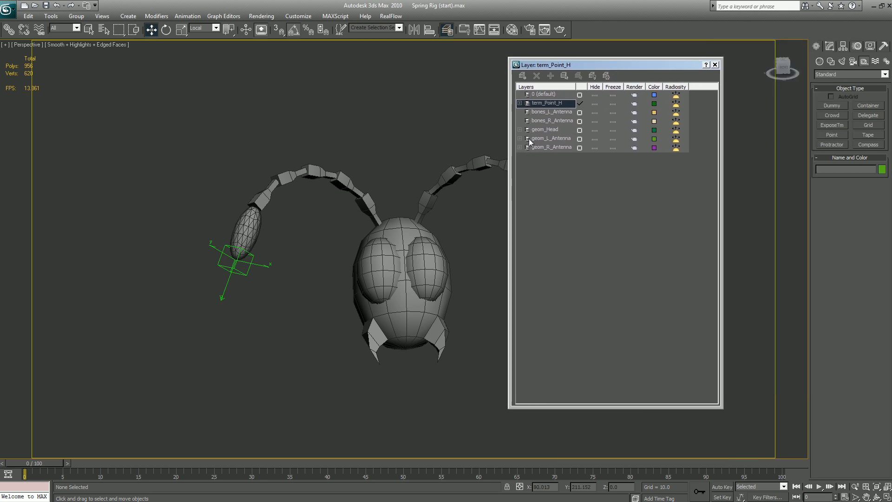
pyautogui.moveTo(561, 65); pyautogui.dragTo(703, 105)
pyautogui.moveTo(418, 132); pyautogui.dragTo(551, 201)
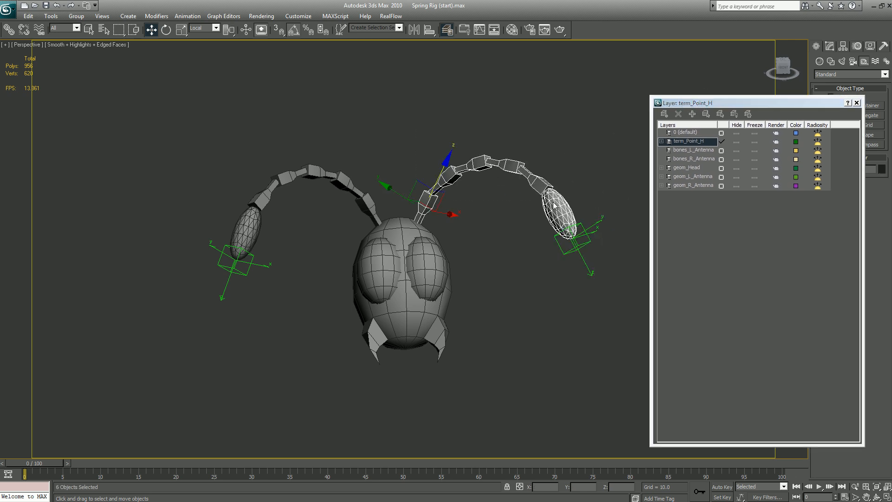
pyautogui.click(486, 232)
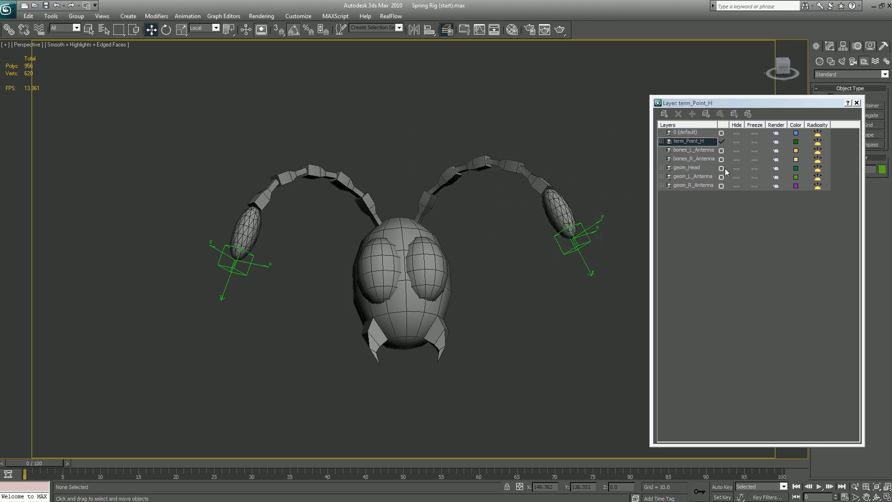
# Hide every layer in the scene, including the antenna bone layers.
pyautogui.click(736, 151)
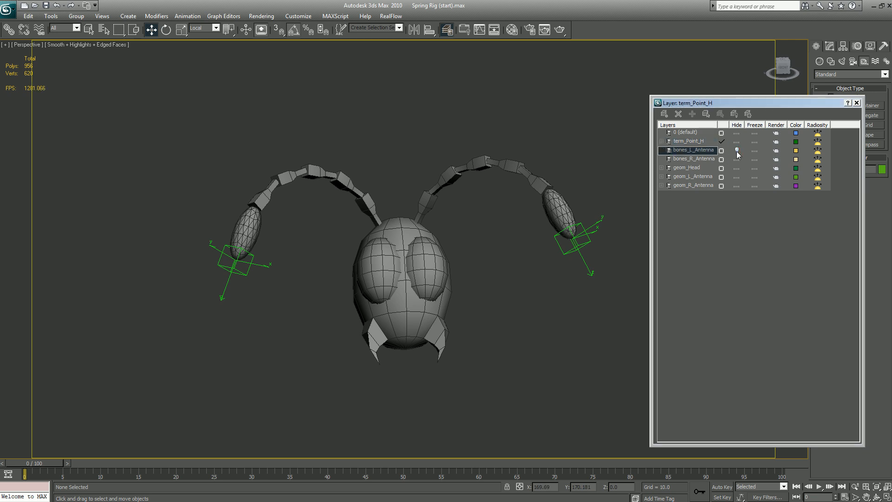
pyautogui.click(736, 151)
pyautogui.click(736, 159)
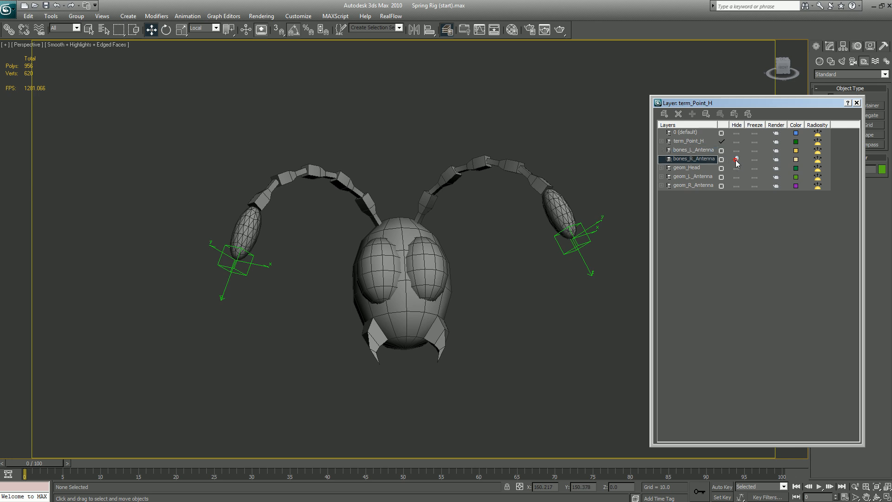
pyautogui.click(697, 185)
pyautogui.keyDown('shift'); pyautogui.click(697, 133); pyautogui.keyUp('shift')
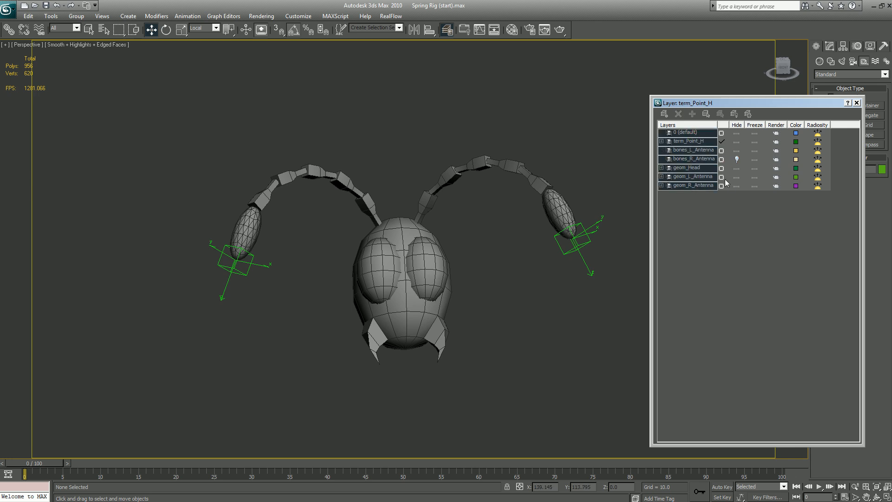
pyautogui.click(736, 185)
pyautogui.click(712, 207)
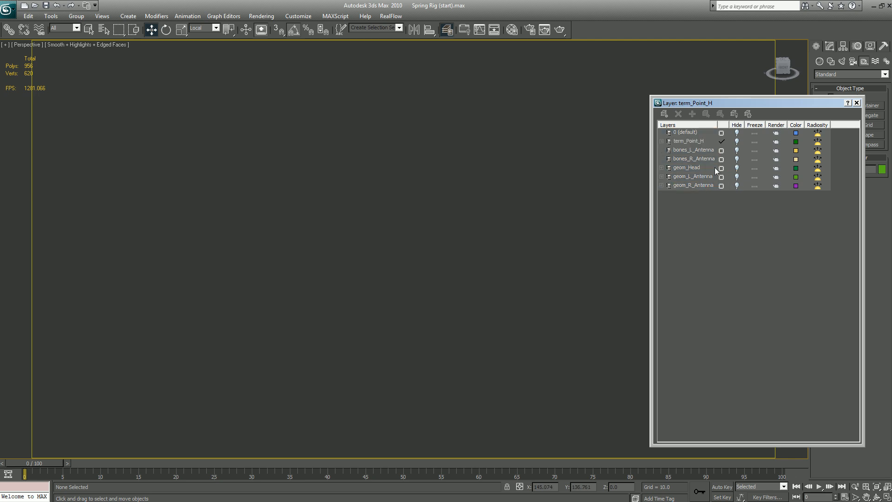
# Unhide the bones_L_Antenna, geom_L_Antenna and term_Point_H layers, and make bones_L_Antenna the current layer.
pyautogui.click(737, 151)
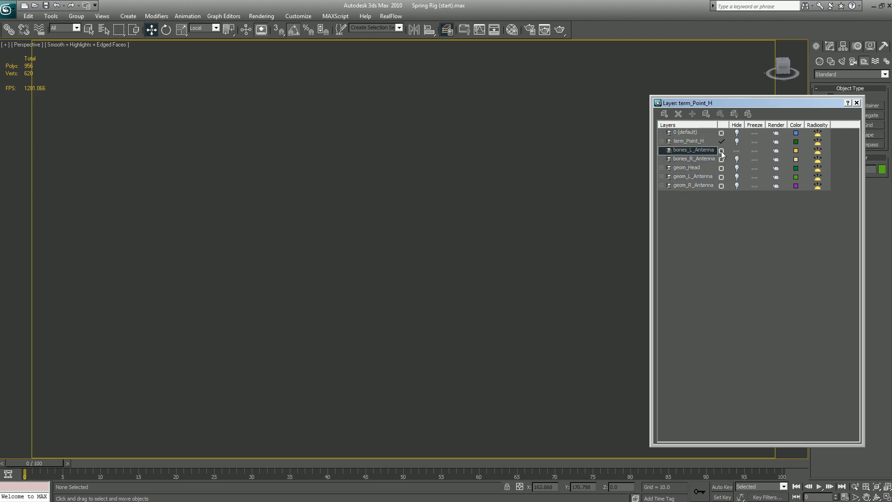
pyautogui.click(720, 151)
pyautogui.click(737, 177)
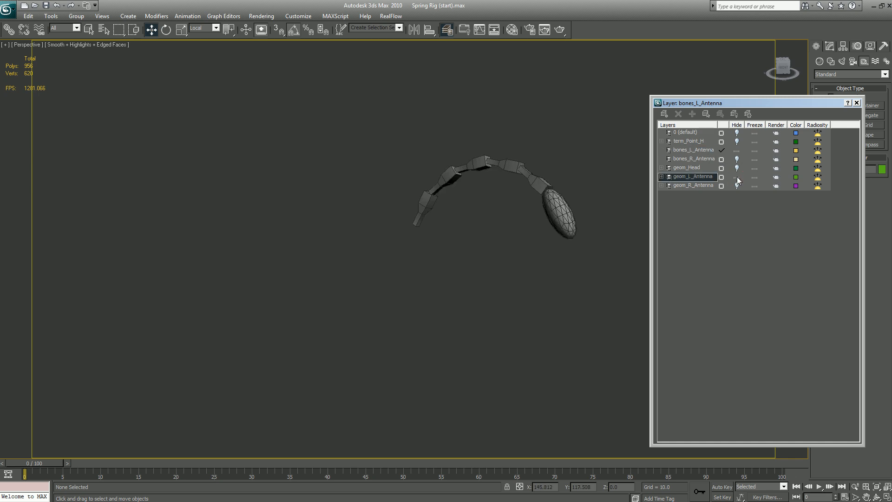
pyautogui.click(736, 142)
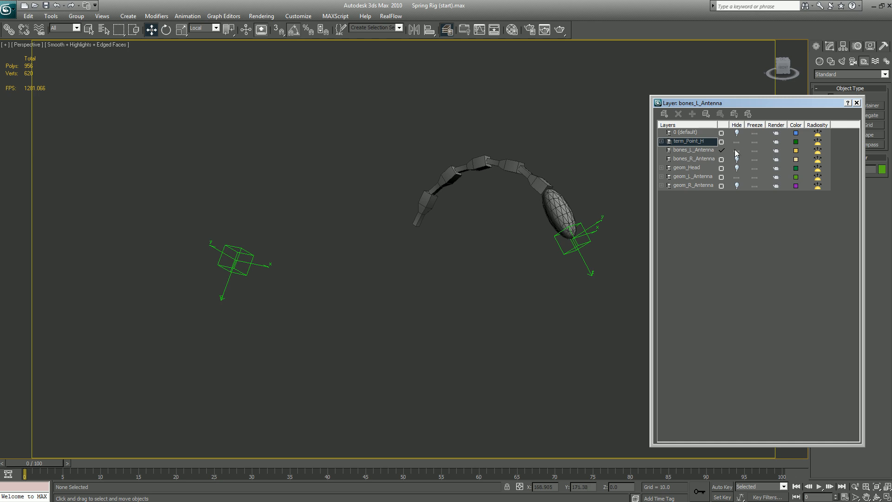
pyautogui.click(854, 102)
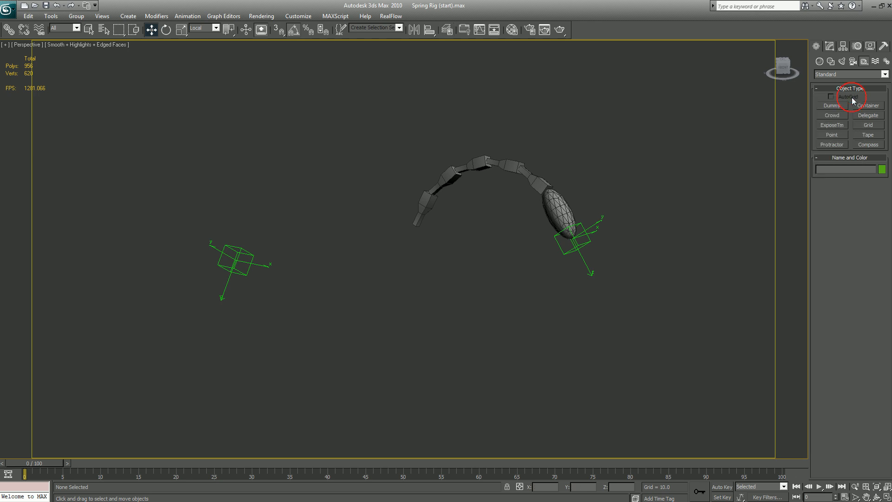
# Start the Bones tool with the SplineIKSolver assigned to both children and root.
pyautogui.click(885, 61)
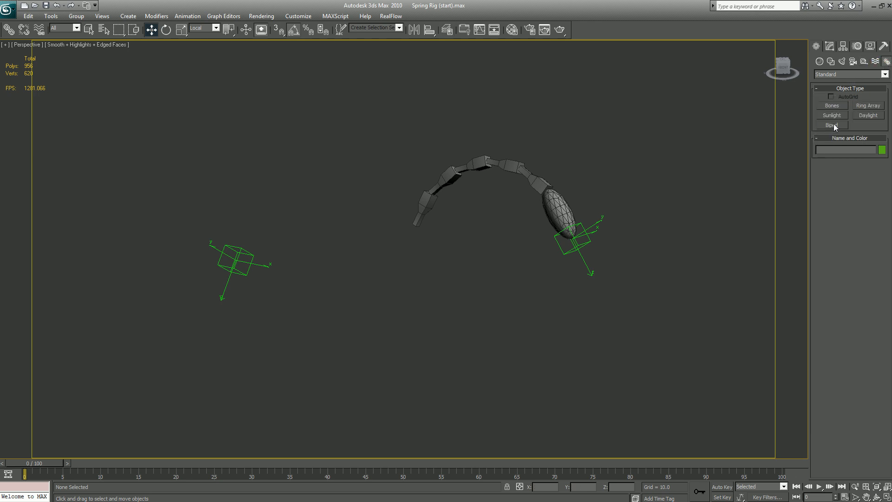
pyautogui.click(832, 107)
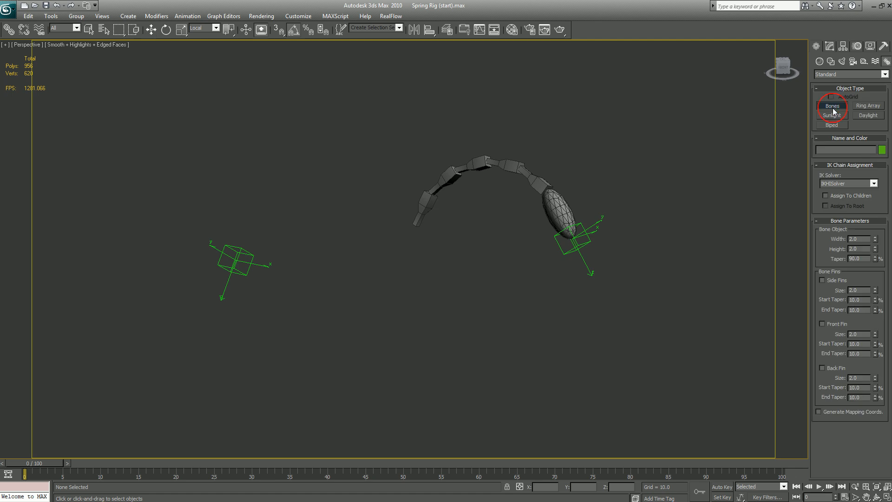
pyautogui.click(832, 185)
pyautogui.click(832, 211)
pyautogui.click(826, 196)
# Turn on 3D snapping and check in the snap settings that it targets pivots.
pyautogui.click(280, 30)
pyautogui.rightClick(280, 31)
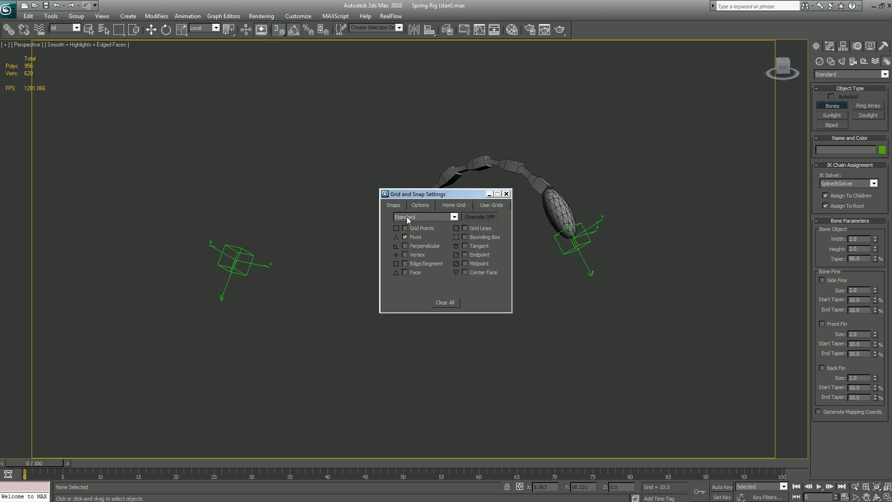
pyautogui.click(506, 194)
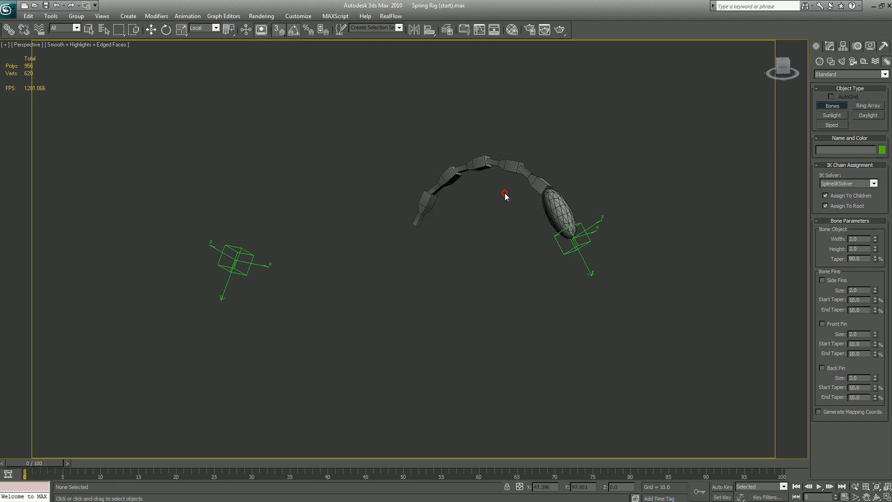
# Draw a bone chain along the left antenna, snapping from the base segment's pivot through each segment to the tip's Point helper.
pyautogui.click(417, 223)
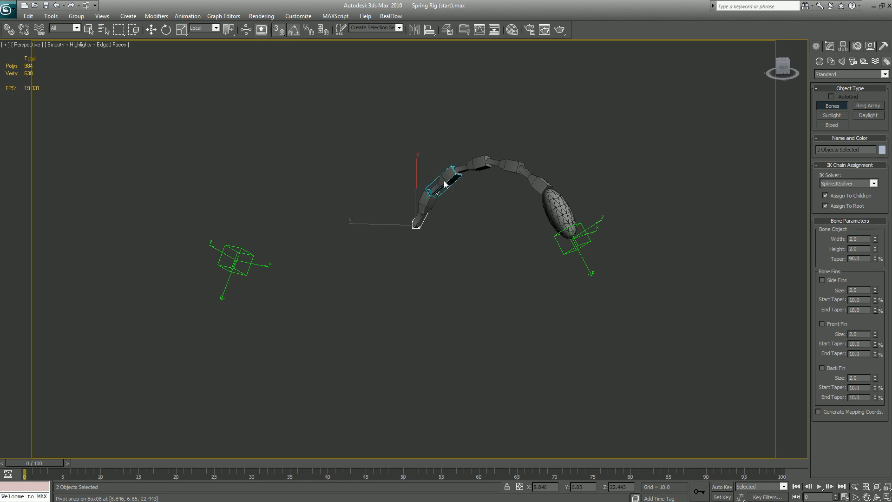
pyautogui.click(482, 164)
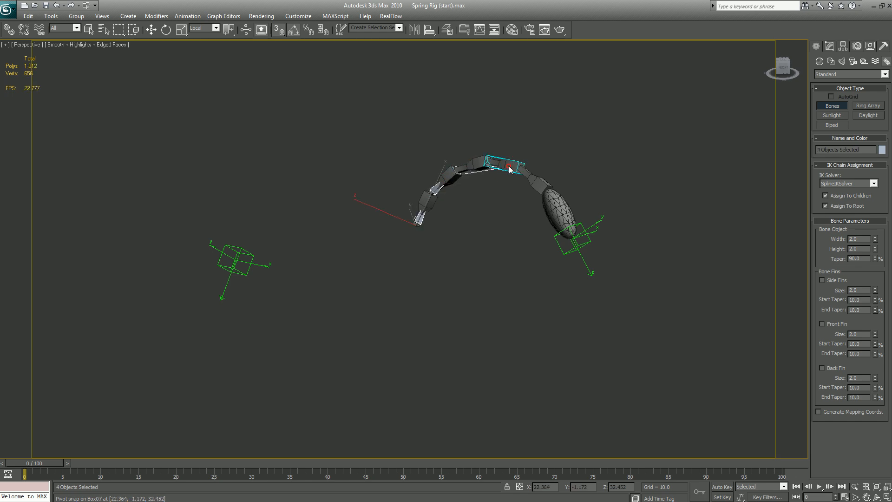
pyautogui.click(510, 167)
pyautogui.click(531, 179)
pyautogui.click(557, 205)
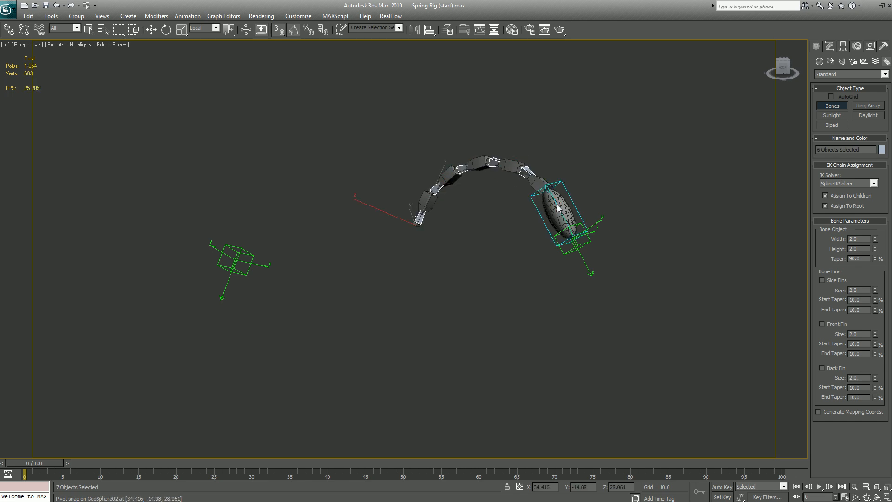
pyautogui.click(566, 250)
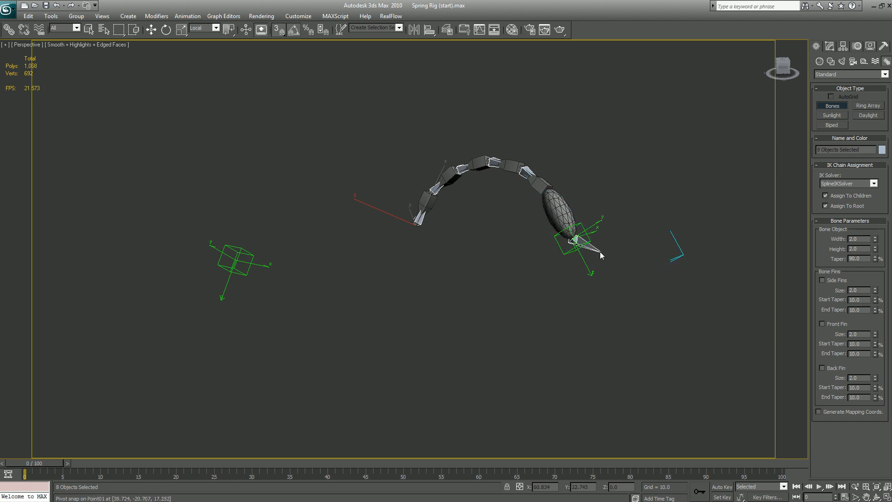
pyautogui.rightClick(600, 251)
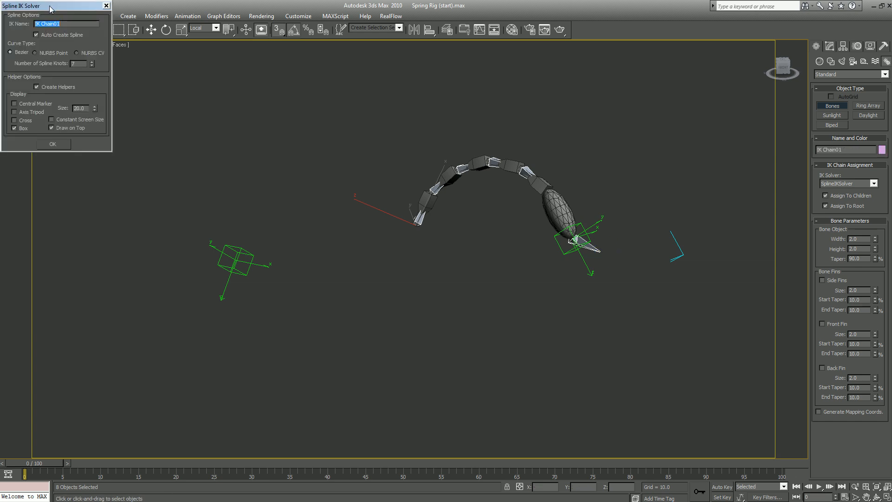
# Create the Spline IK for the left antenna with Axis Tripod display enabled and a helper size of 10.
pyautogui.moveTo(51, 9); pyautogui.dragTo(565, 145)
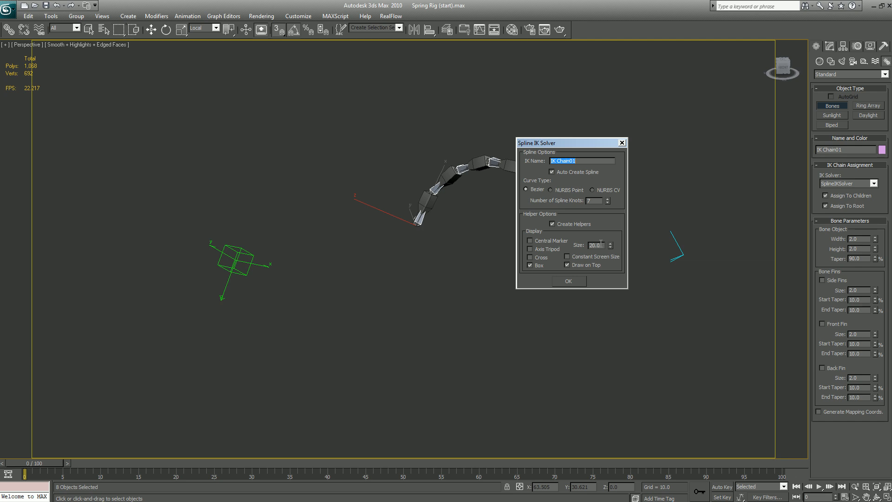
pyautogui.click(530, 249)
pyautogui.moveTo(602, 246); pyautogui.dragTo(562, 257)
pyautogui.write('10')
pyautogui.click(564, 281)
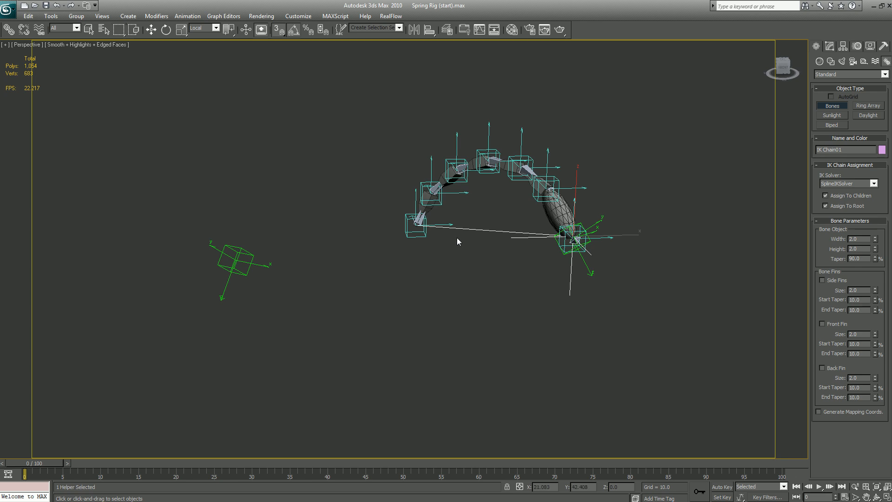
# Turn off snapping and end bone creation.
pyautogui.hotkey('ctrl', 'r')
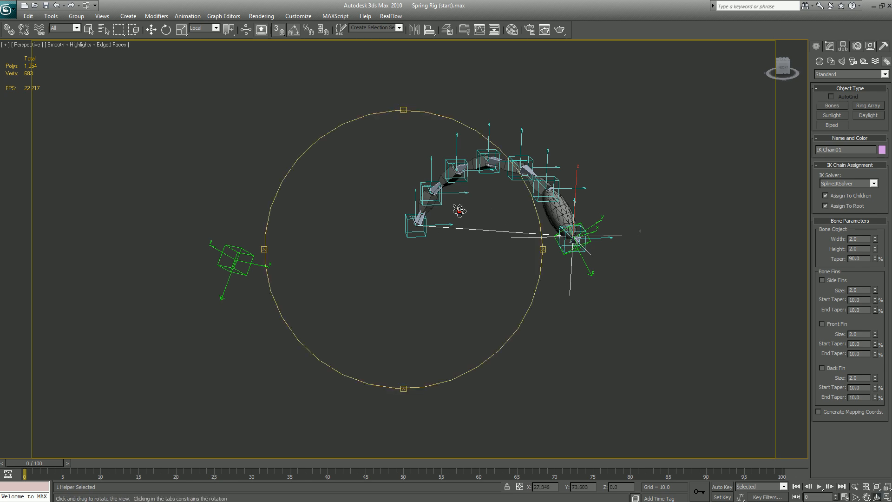
pyautogui.moveTo(459, 210)
pyautogui.mouseDown()
pyautogui.moveTo(419, 210)
pyautogui.moveTo(448, 191)
pyautogui.moveTo(470, 204)
pyautogui.mouseUp()
pyautogui.rightClick(471, 204)
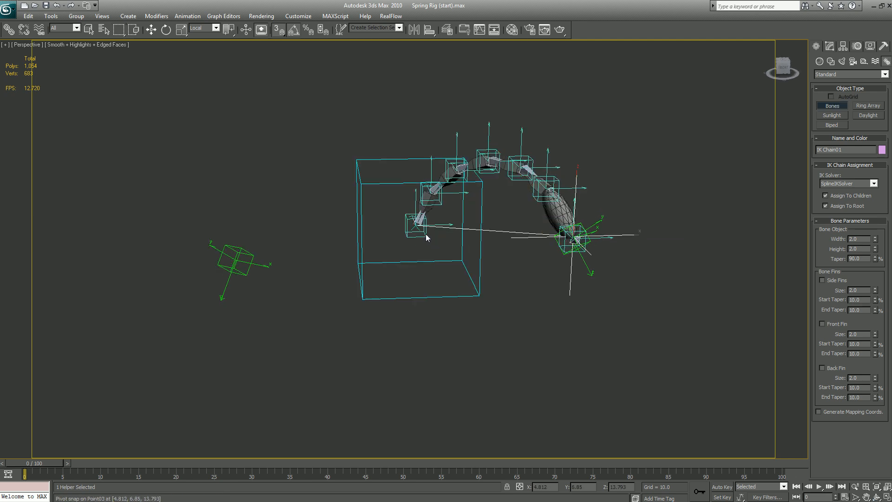
pyautogui.press('s')
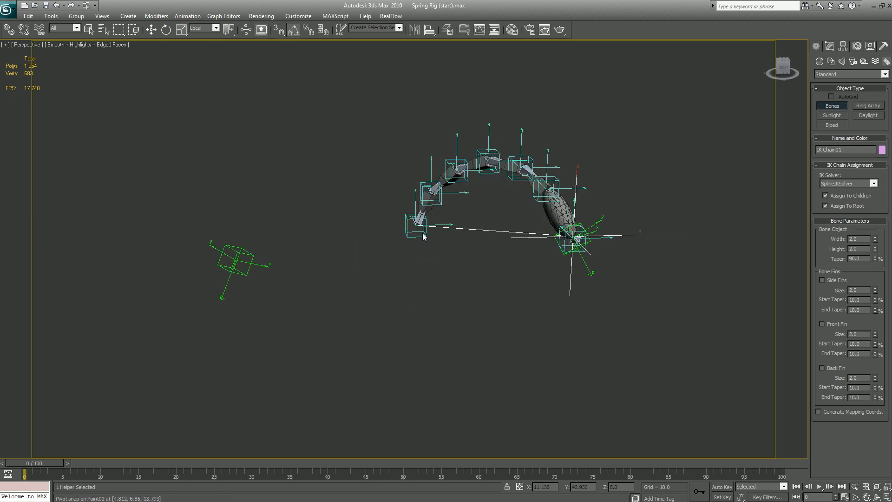
pyautogui.click(423, 233)
pyautogui.rightClick(424, 240)
pyautogui.rightClick(485, 252)
pyautogui.rightClick(453, 252)
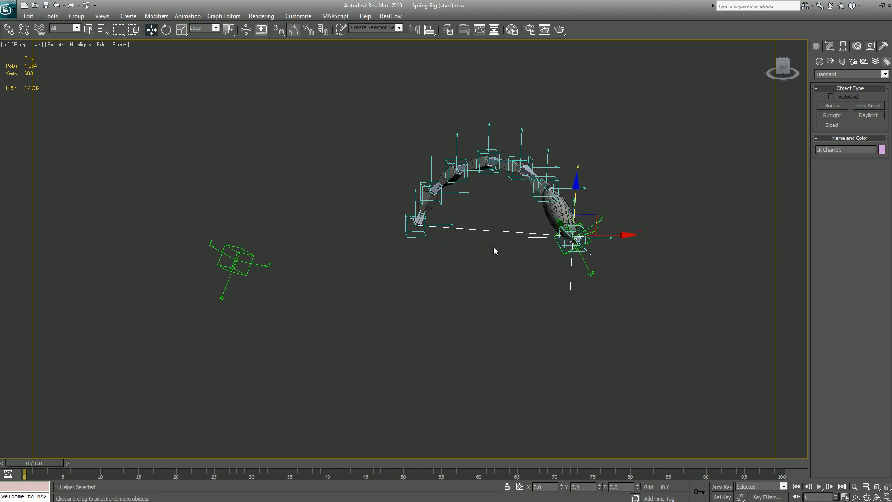
# Try moving the Spline IK helper at the left antenna's base, cancel the move and clear the selection.
pyautogui.click(422, 230)
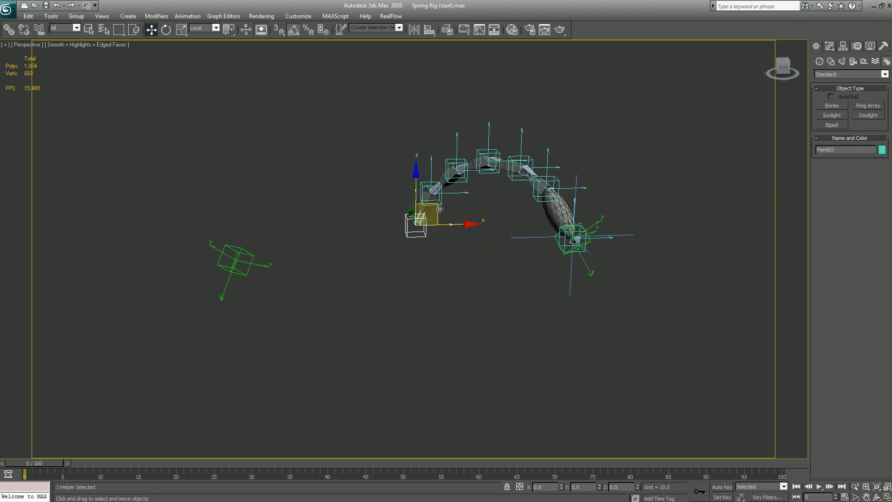
pyautogui.moveTo(425, 218); pyautogui.dragTo(469, 195)
pyautogui.rightClick(469, 195)
pyautogui.click(428, 291)
# Hide the bones_L_Antenna layer, unhide bones_R_Antenna and make it the current layer.
pyautogui.click(448, 29)
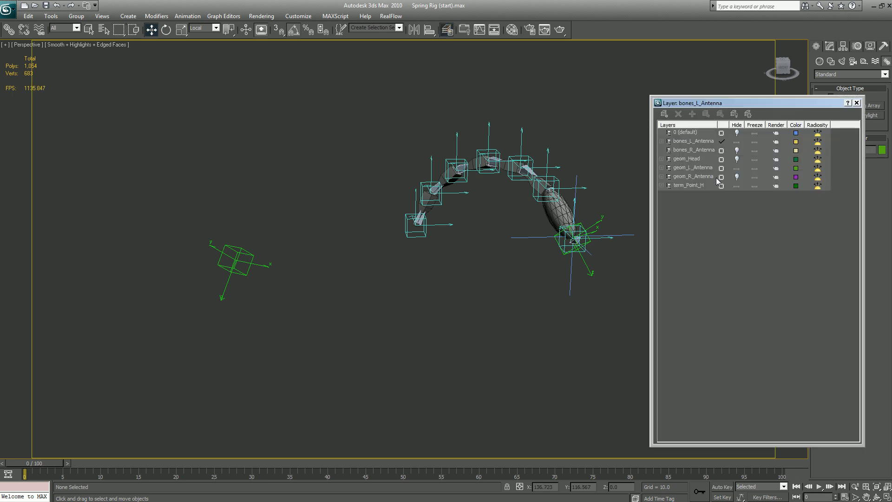
pyautogui.click(736, 141)
pyautogui.click(736, 150)
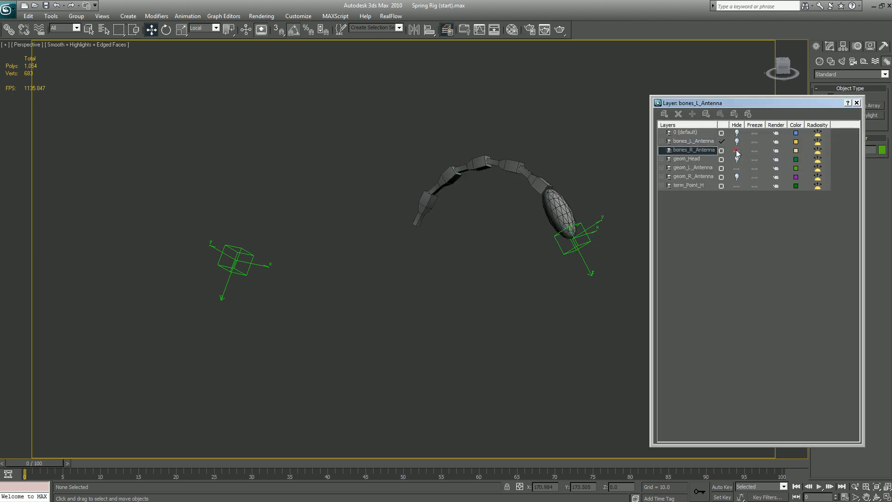
pyautogui.click(693, 151)
pyautogui.click(691, 169)
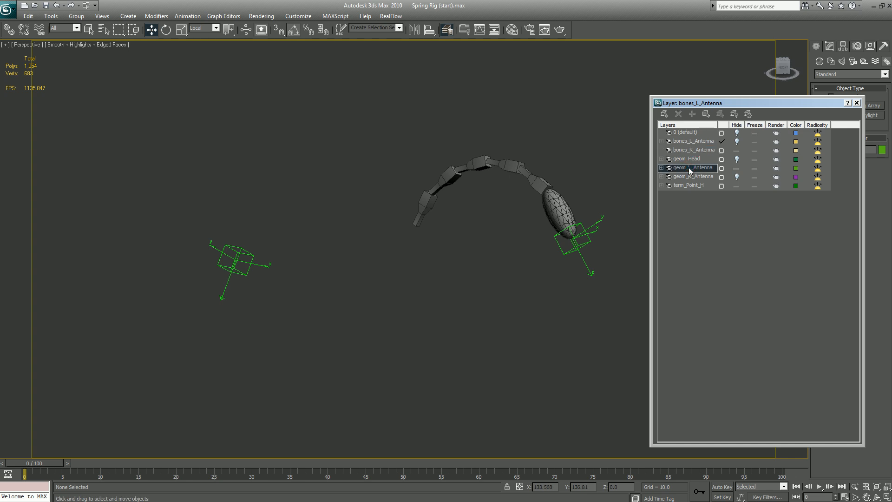
pyautogui.click(693, 151)
pyautogui.click(721, 151)
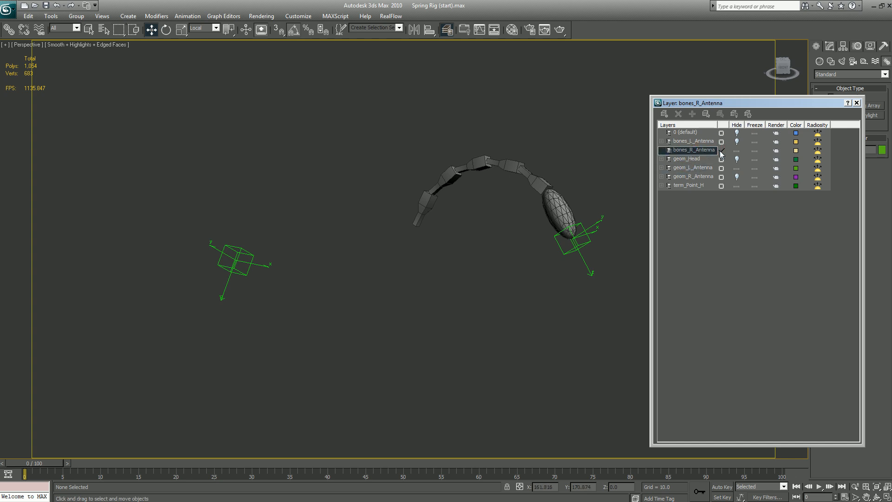
pyautogui.moveTo(714, 106); pyautogui.dragTo(601, 62)
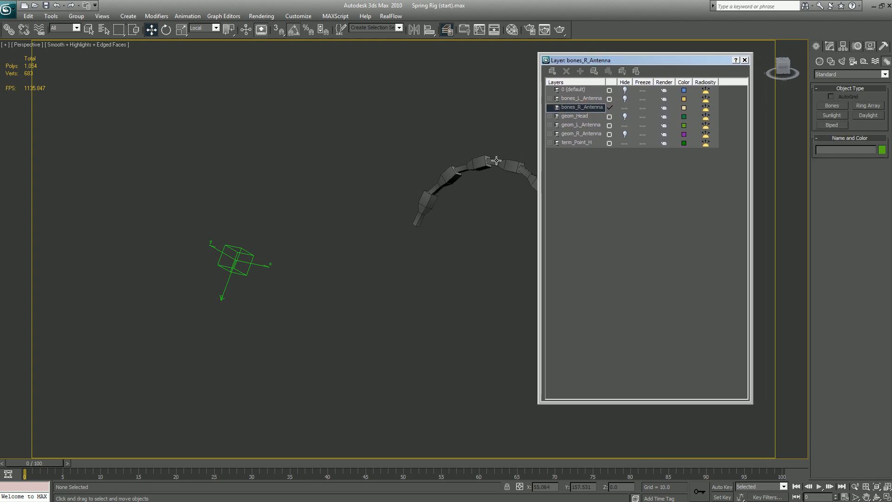
pyautogui.click(744, 60)
pyautogui.click(829, 106)
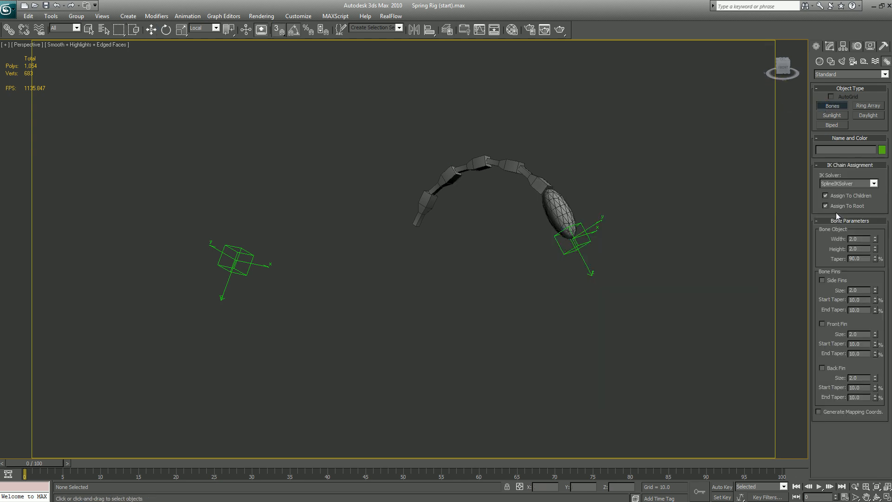
pyautogui.click(841, 182)
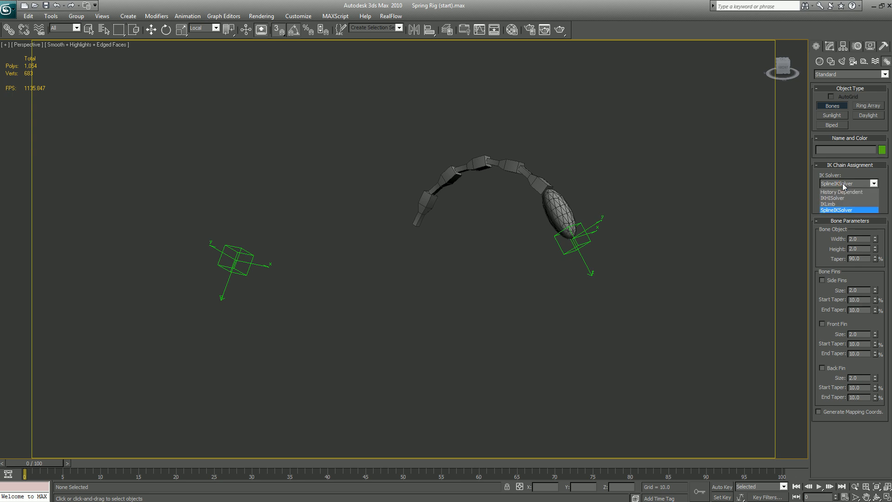
pyautogui.click(843, 183)
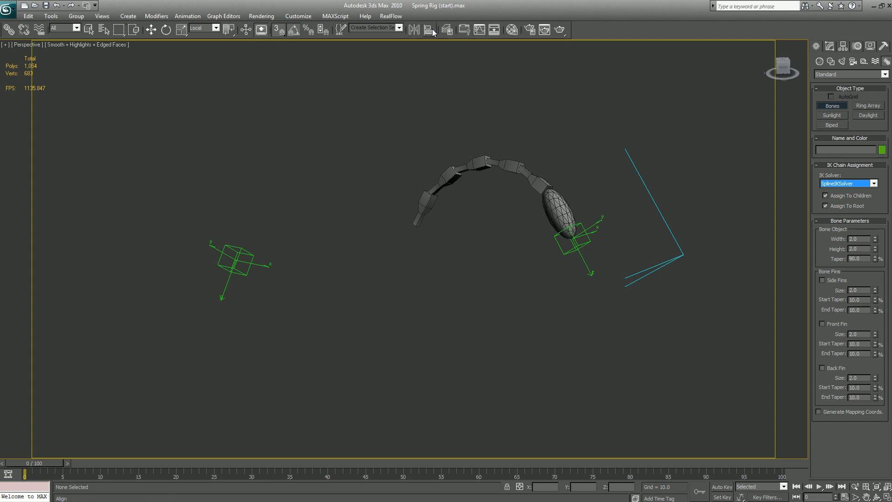
# Unhide the geom_R_Antenna layer and hide geom_L_Antenna.
pyautogui.click(447, 29)
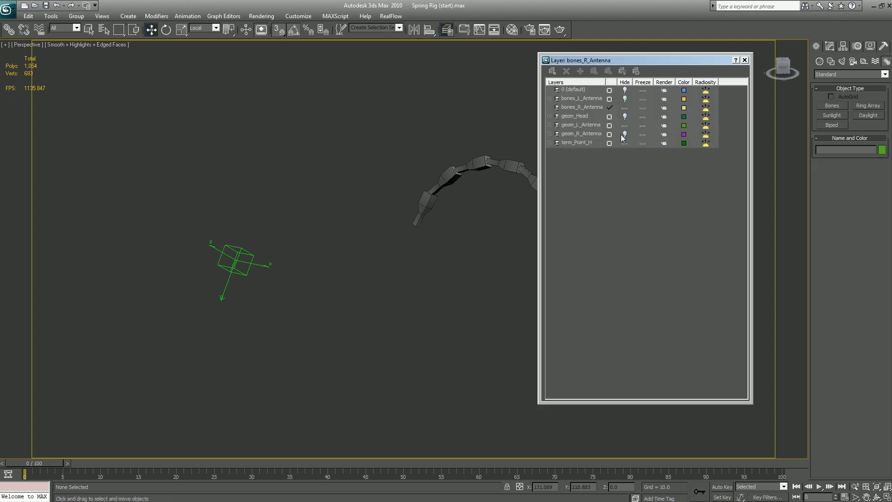
pyautogui.click(625, 133)
pyautogui.click(624, 125)
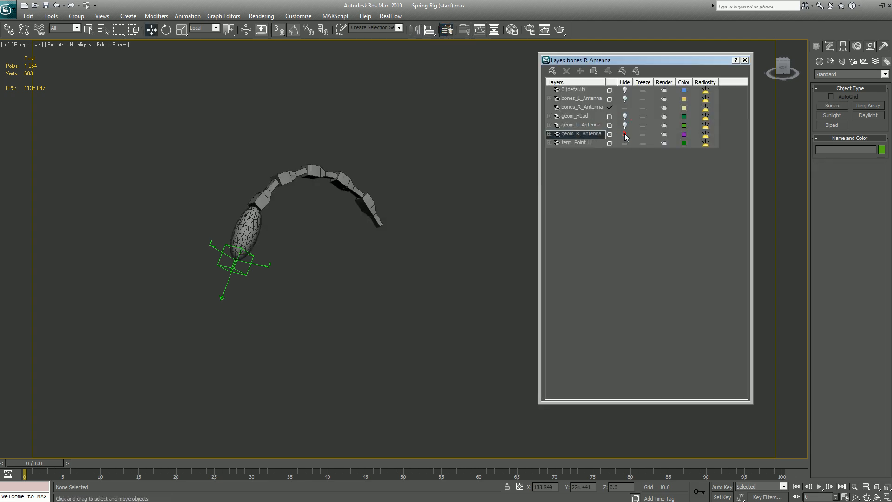
pyautogui.click(744, 61)
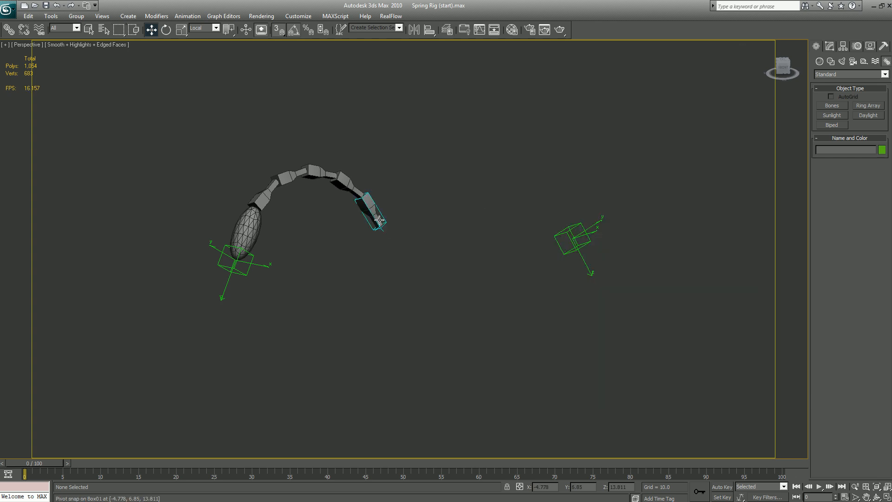
pyautogui.click(353, 199)
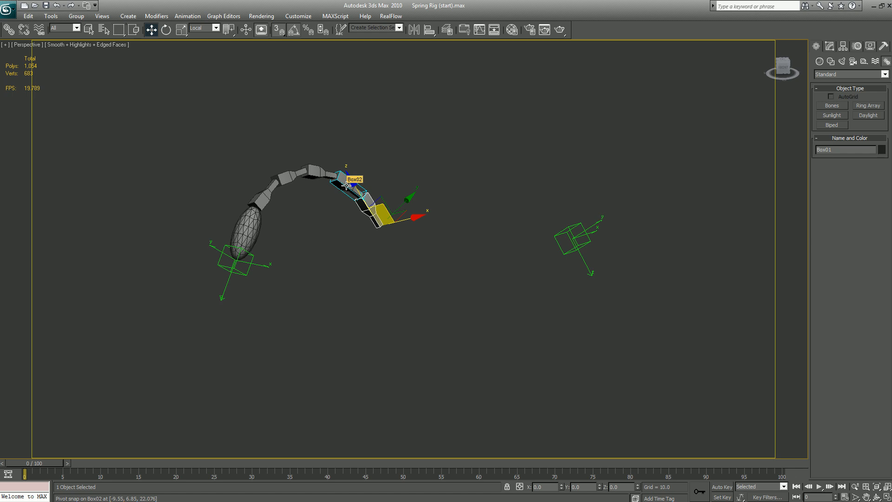
pyautogui.rightClick(388, 257)
pyautogui.press('Escape')
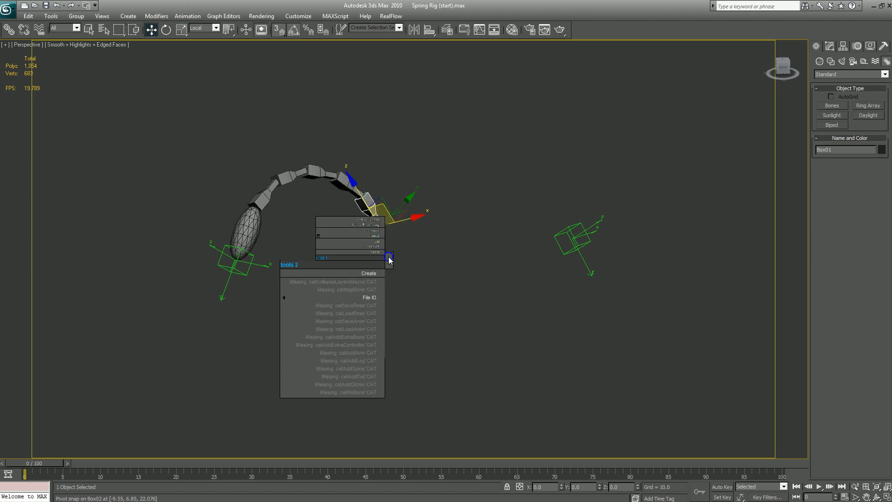
pyautogui.click(426, 274)
# Draw a SplineIKSolver bone chain along the right antenna, snapped to each segment's pivot from the tip to the point helper at the base.
pyautogui.click(831, 106)
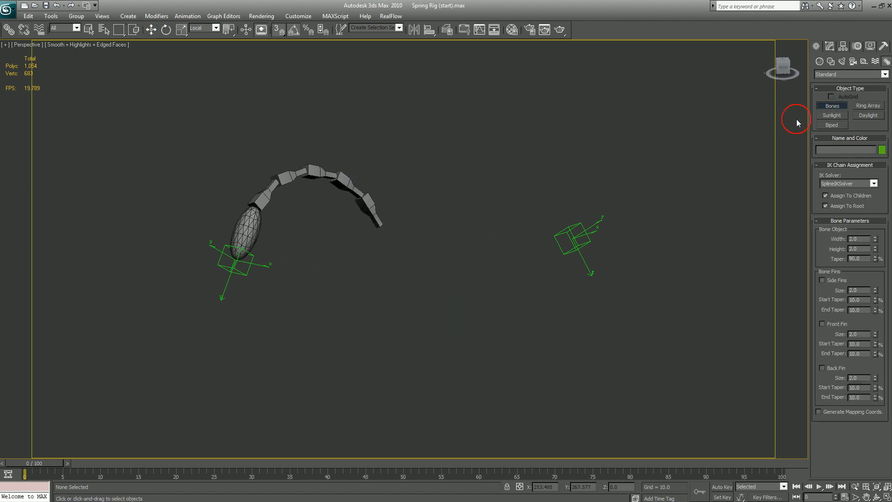
pyautogui.click(369, 214)
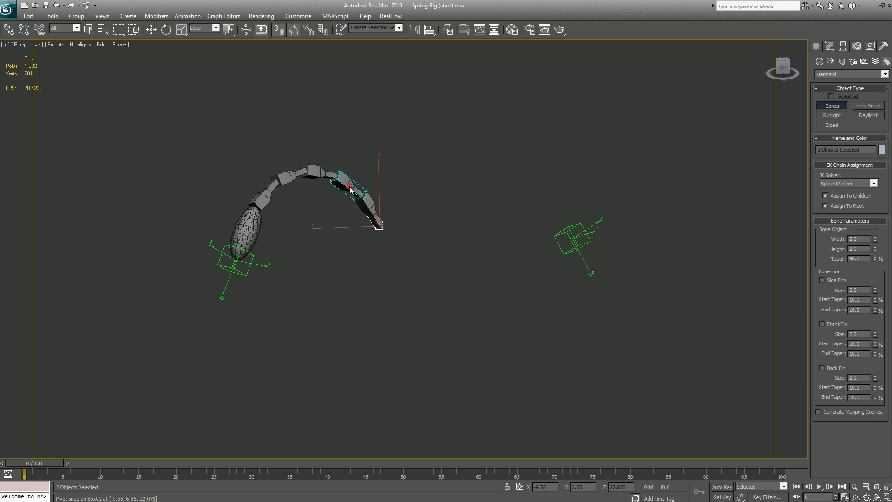
pyautogui.click(349, 187)
pyautogui.click(316, 173)
pyautogui.click(279, 177)
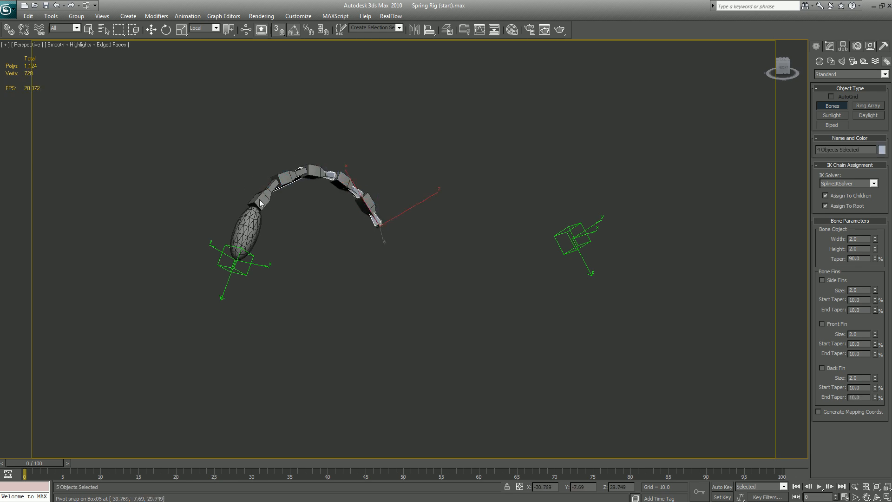
pyautogui.click(260, 203)
pyautogui.click(254, 219)
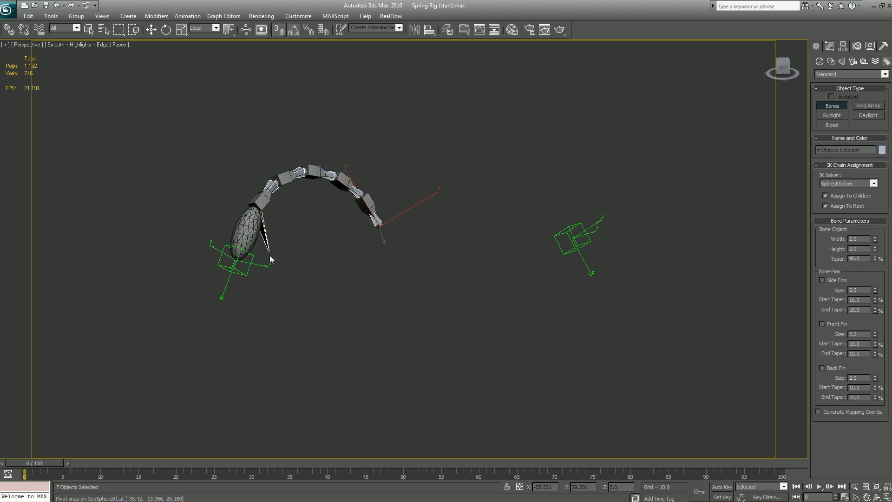
pyautogui.click(266, 267)
pyautogui.rightClick(253, 294)
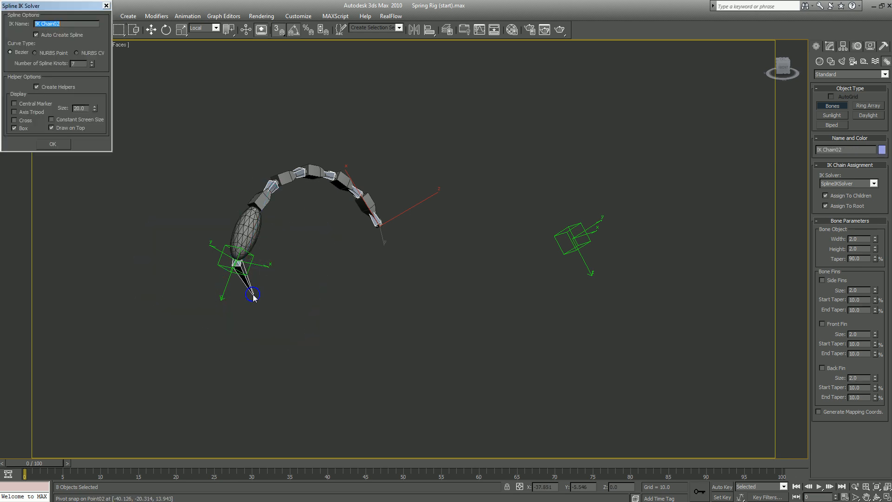
# Create the right antenna's Spline IK with a helper size of 10, end bone creation and clear the selection.
pyautogui.moveTo(72, 6); pyautogui.dragTo(596, 93)
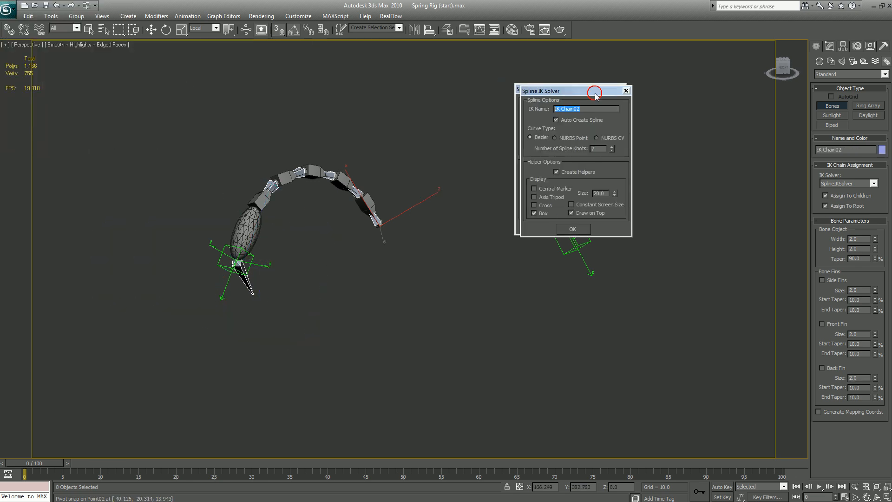
pyautogui.doubleClick(605, 196)
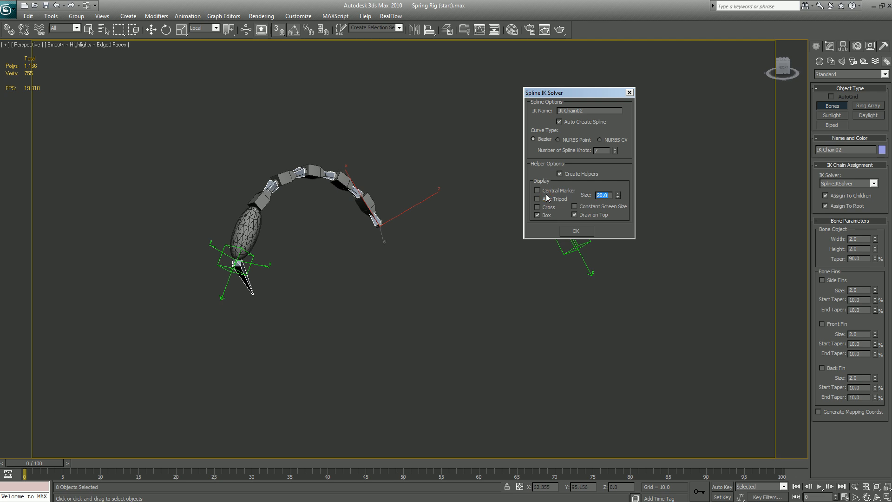
pyautogui.write('10')
pyautogui.click(576, 231)
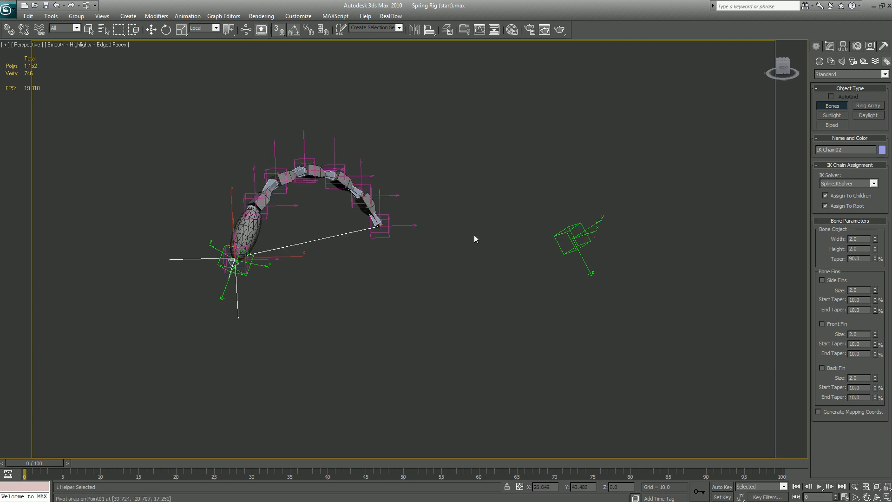
pyautogui.rightClick(443, 253)
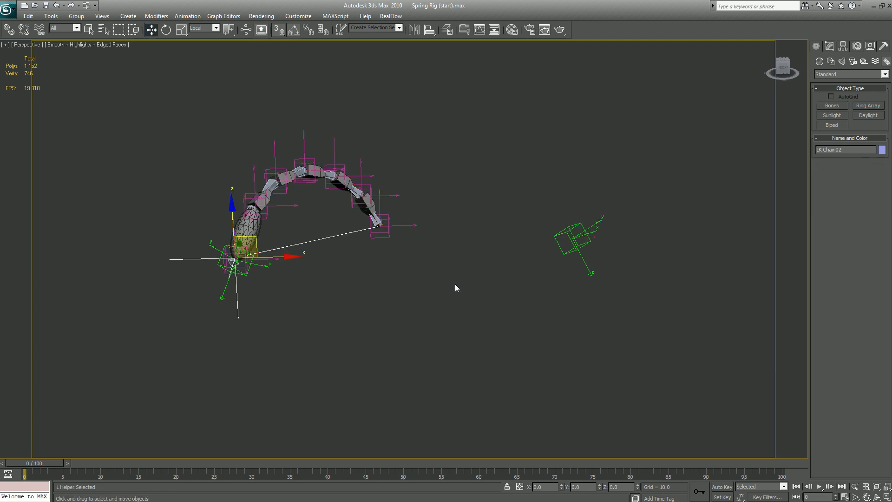
pyautogui.click(354, 270)
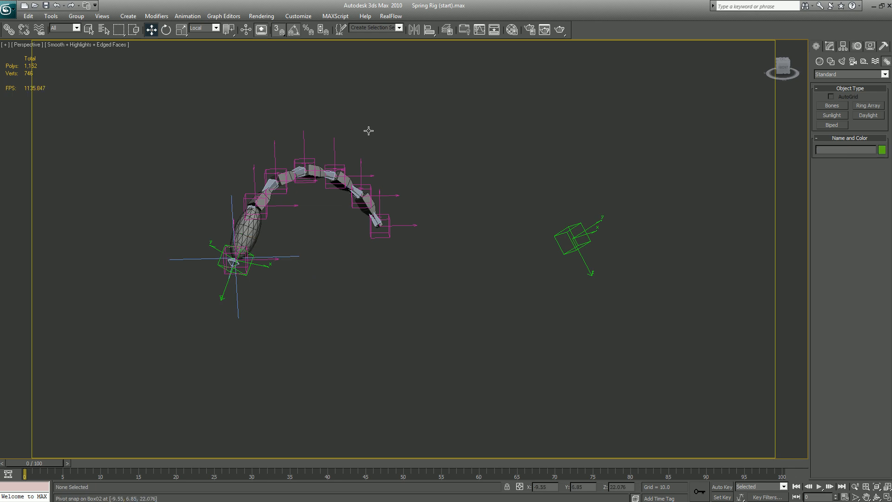
# Hide the geom_R_Antenna and term_Point_H layers.
pyautogui.click(446, 30)
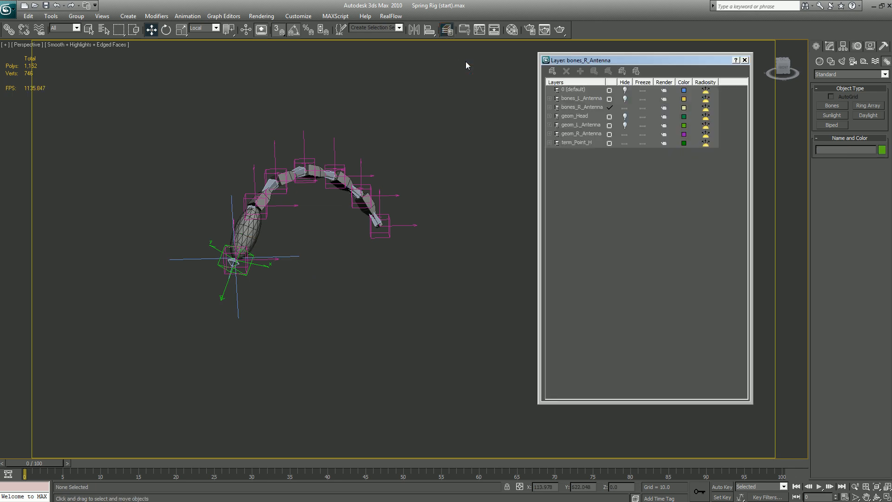
pyautogui.click(624, 135)
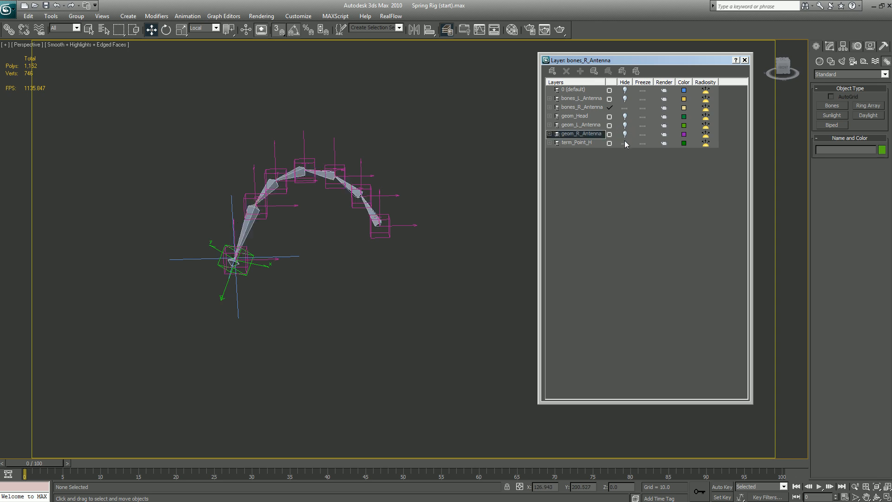
pyautogui.click(624, 144)
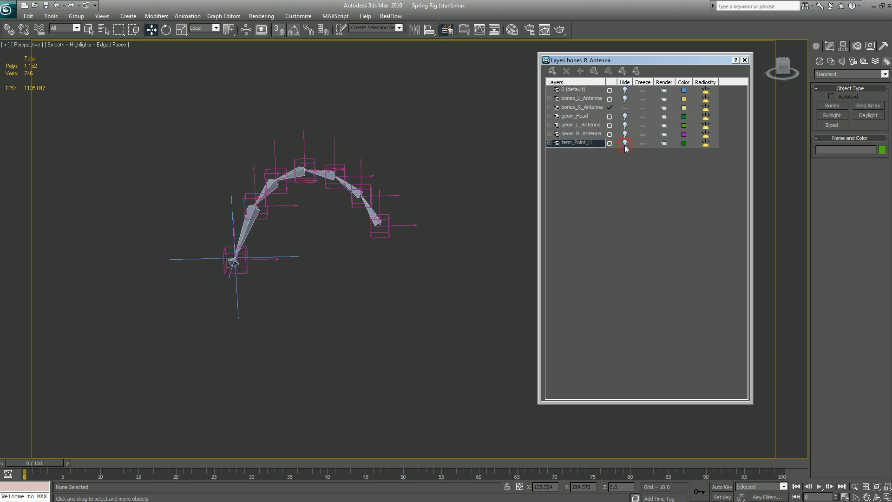
# Unhide the 0 (default) and bones_L_Antenna layers, keeping geom_Head hidden.
pyautogui.click(624, 116)
pyautogui.click(624, 116)
pyautogui.click(624, 90)
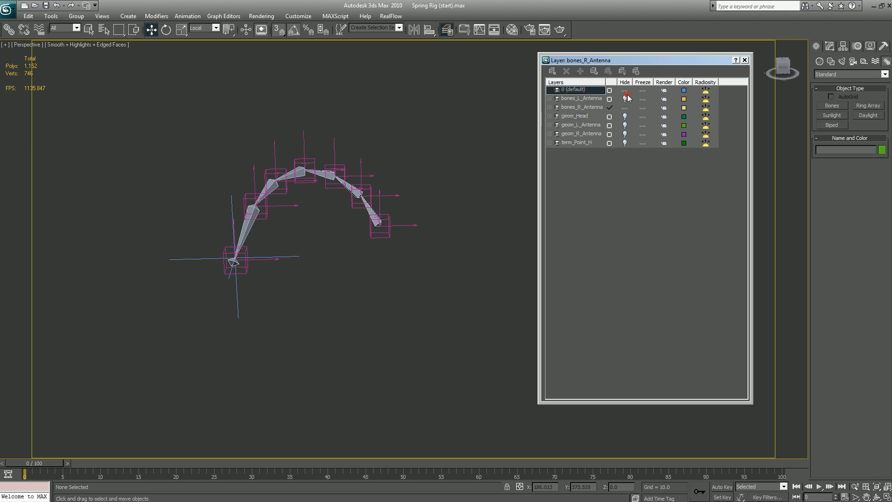
pyautogui.click(625, 99)
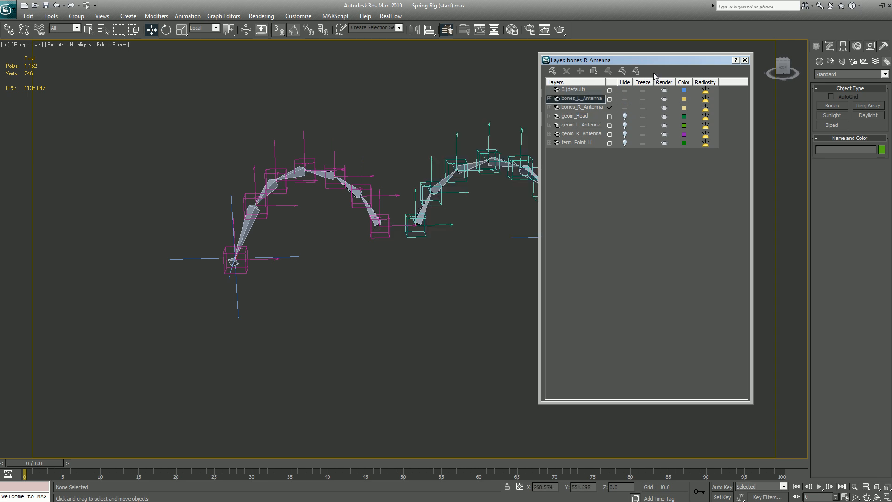
pyautogui.moveTo(659, 63); pyautogui.dragTo(764, 48)
pyautogui.hotkey('ctrl', 'p')
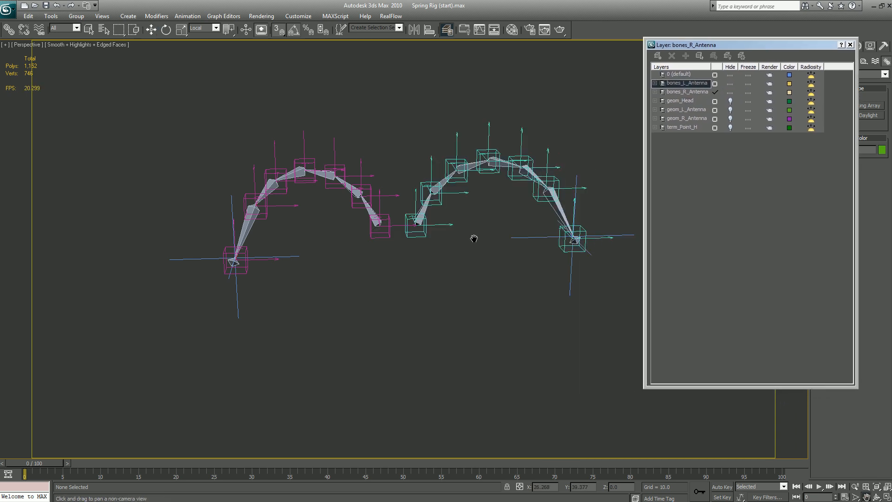
pyautogui.moveTo(473, 239); pyautogui.dragTo(495, 240)
pyautogui.hotkey('ctrl', 'r')
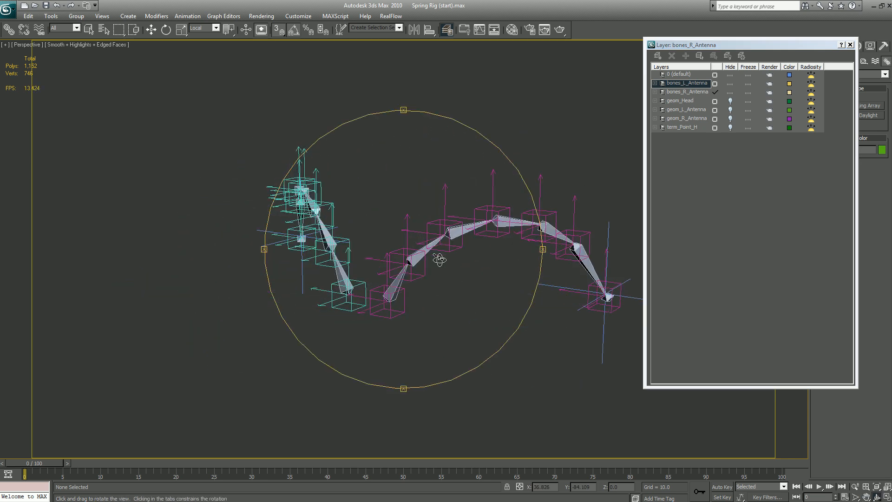
pyautogui.moveTo(438, 263); pyautogui.dragTo(304, 280)
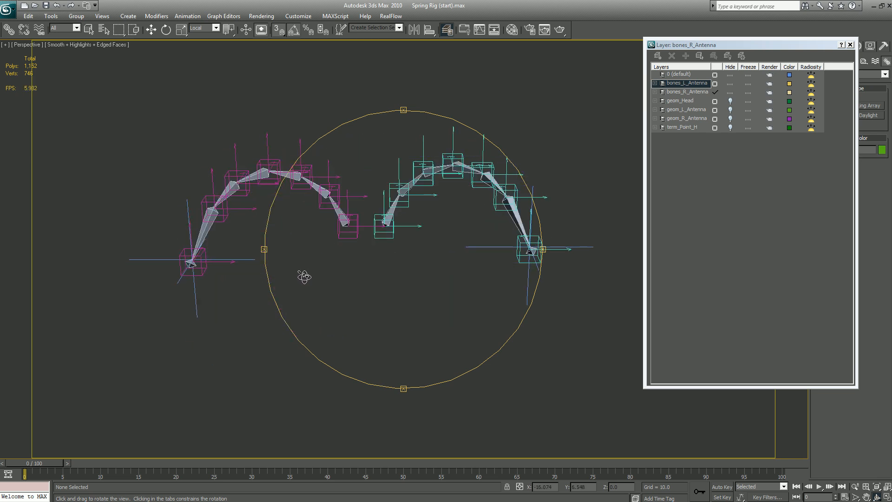